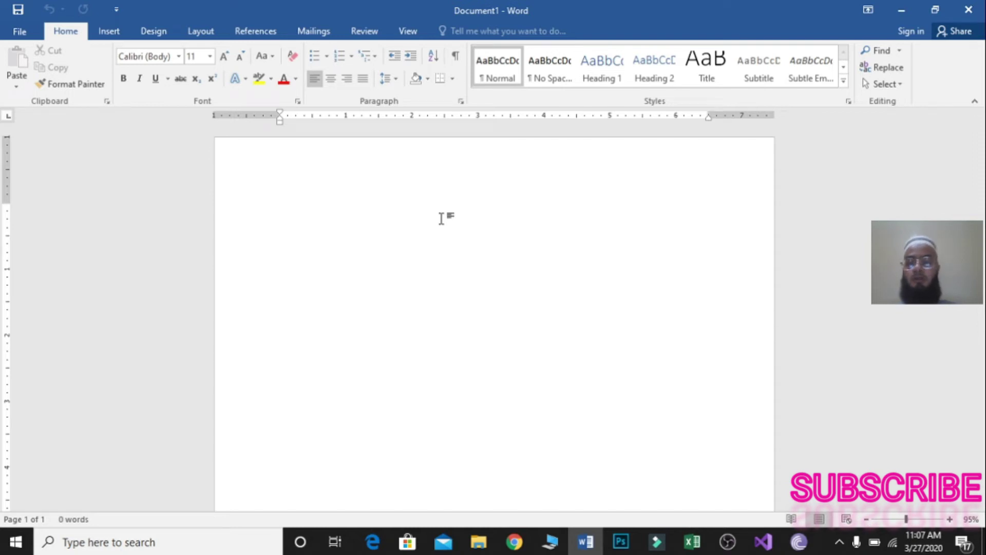
- Insert a 10-column by 8-row table from the Insert tab's table grid
left_click(108, 31)
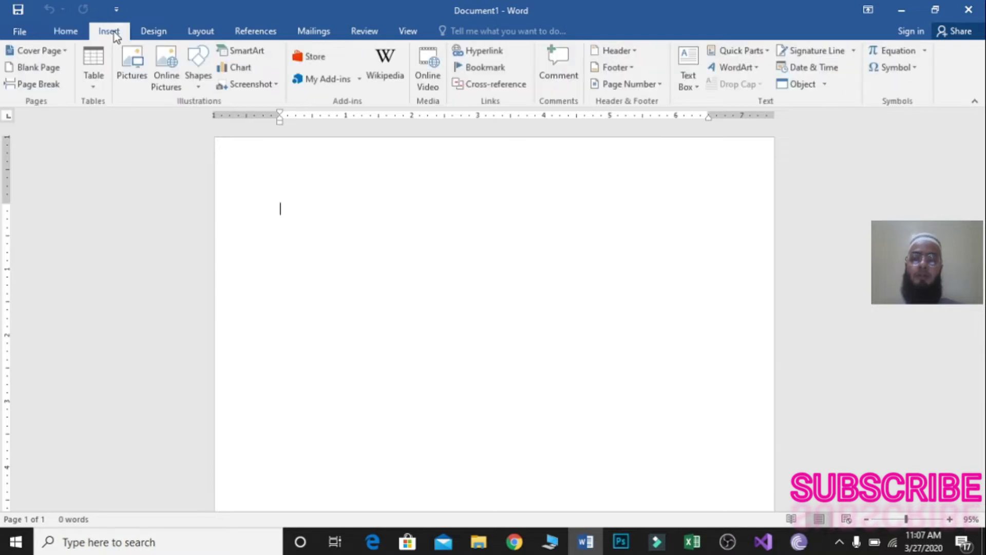
left_click(97, 89)
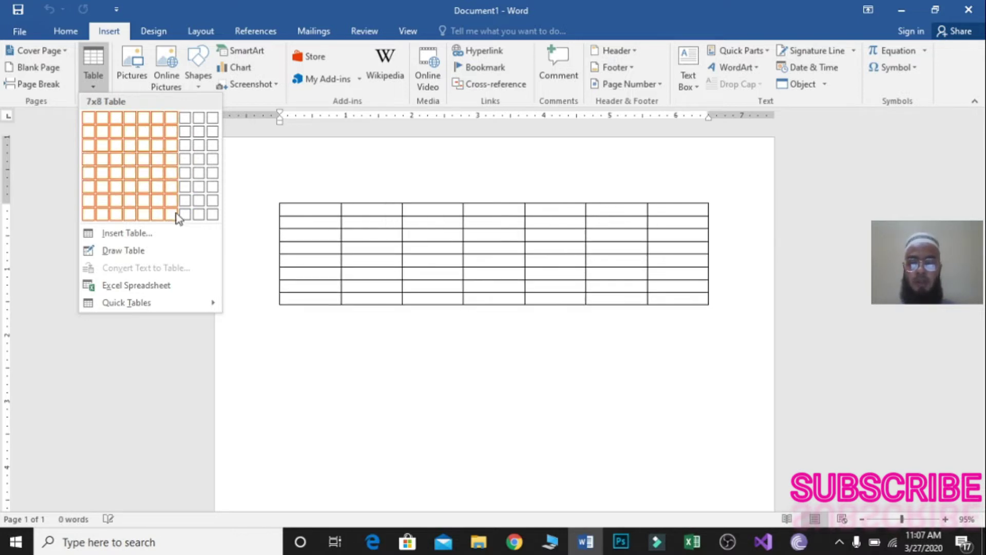
left_click(212, 216)
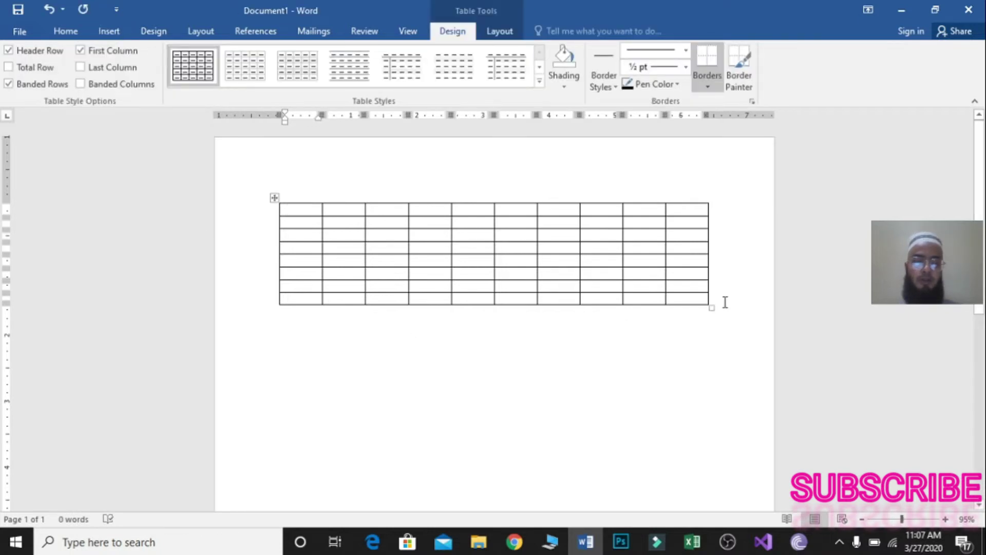
- Drag the table's corner down so cells become 0.48" tall, with Table Layout tools showing
left_click_drag(712, 309, 712, 465)
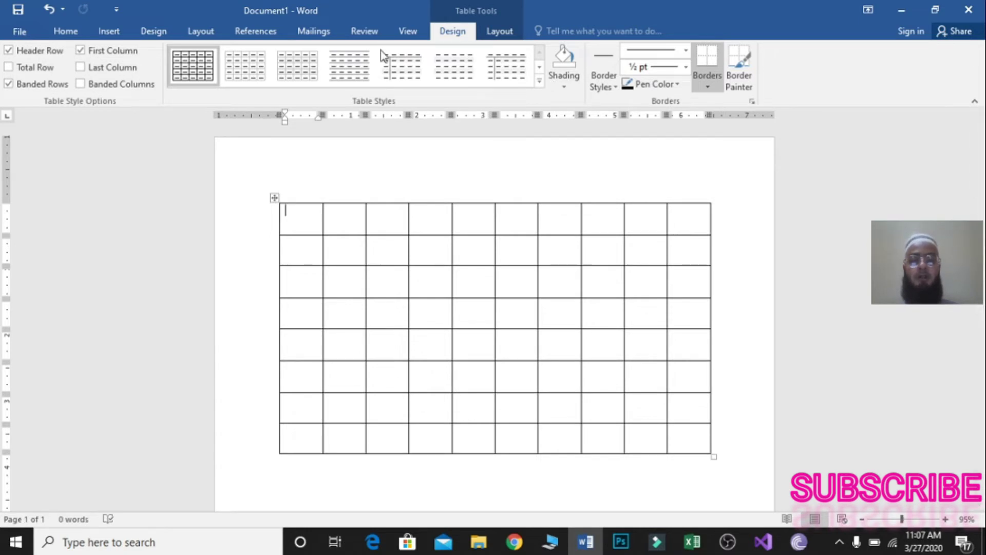
left_click(509, 40)
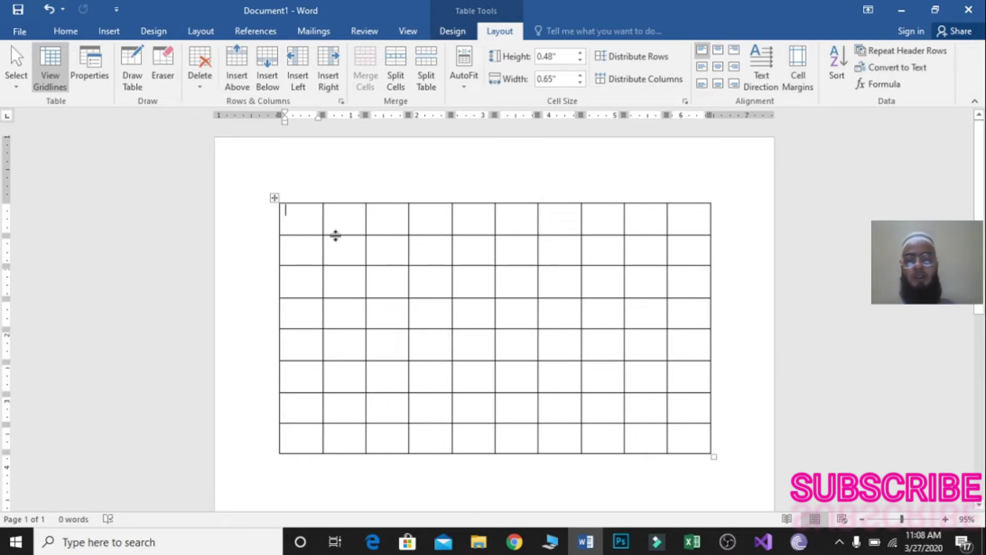
- Select all first-row cells and merge them into one full-width 6.52" cell
left_click_drag(327, 220, 678, 207)
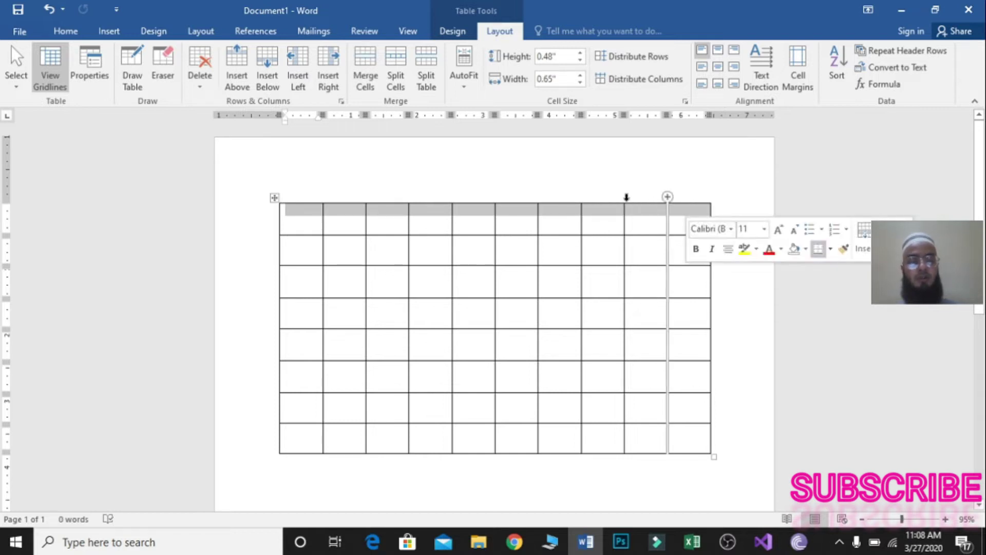
right_click(550, 219)
left_click(595, 333)
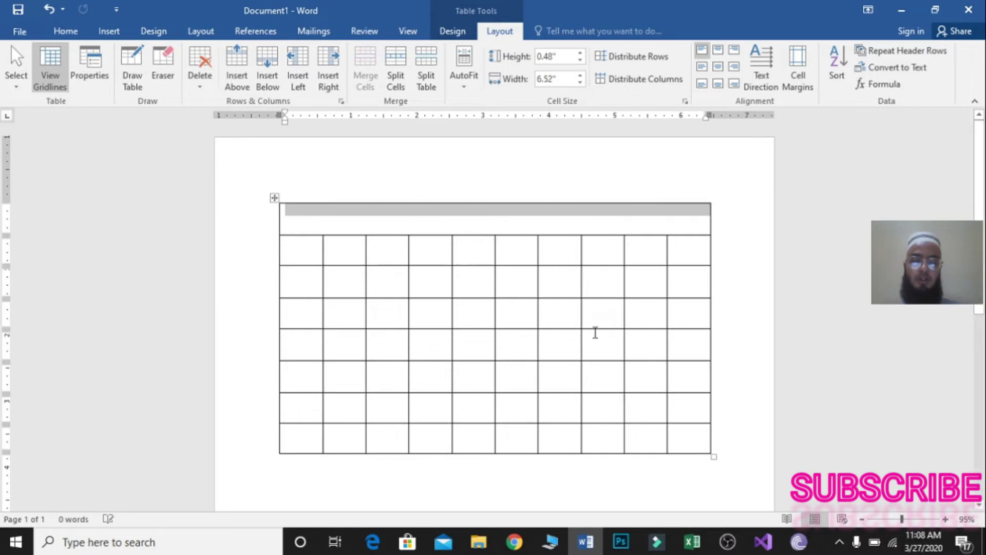
- Center-align the merged top cell, type HEADING in it, and select the word
left_click(719, 67)
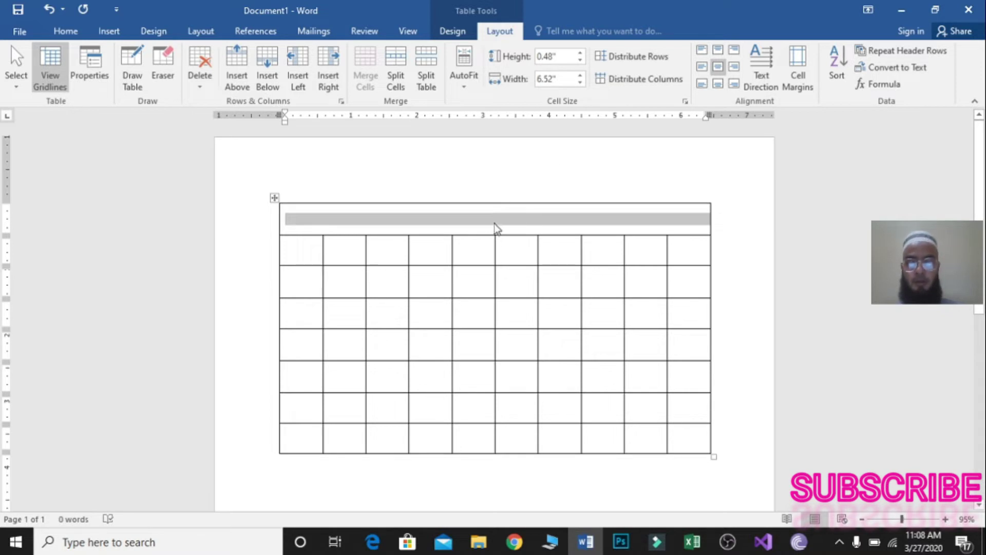
type("h")
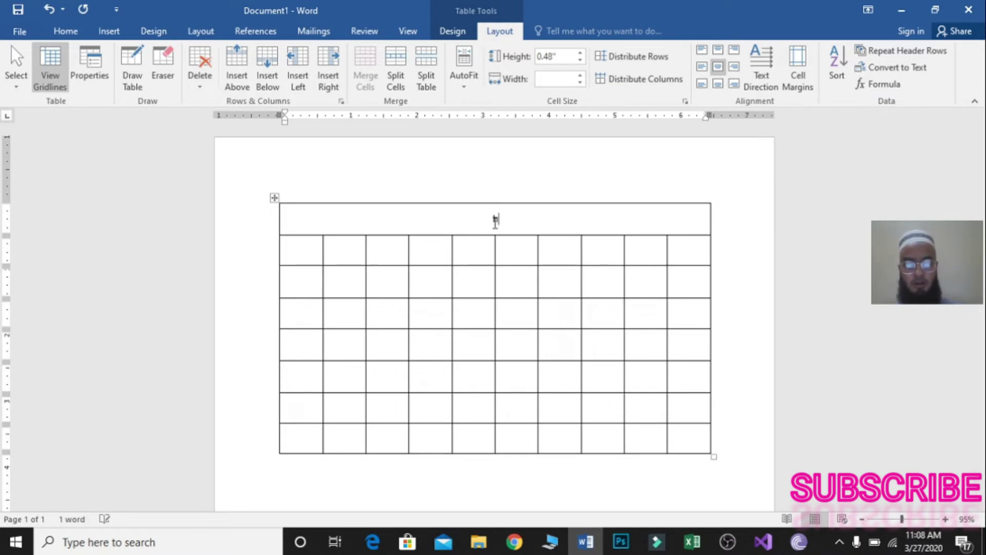
type("HEA")
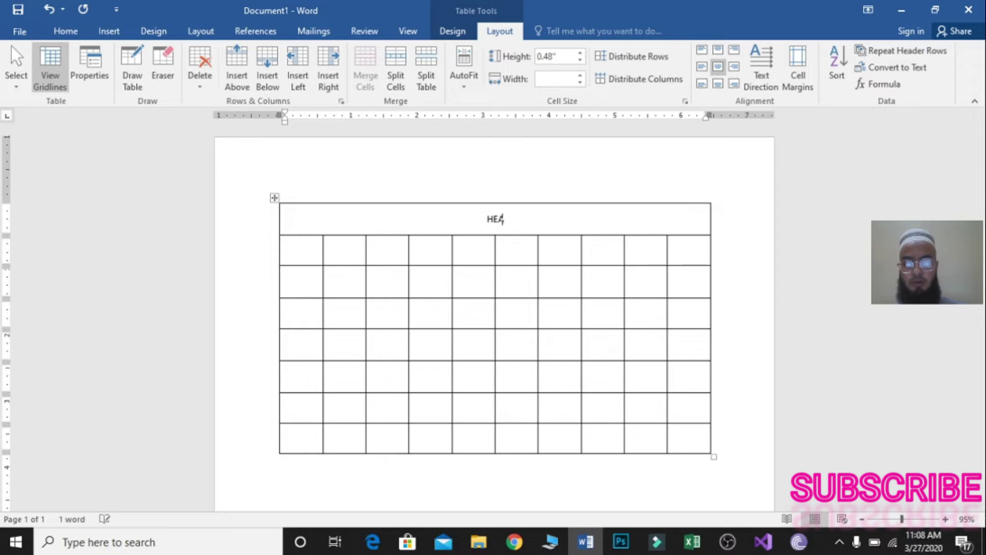
type("ING")
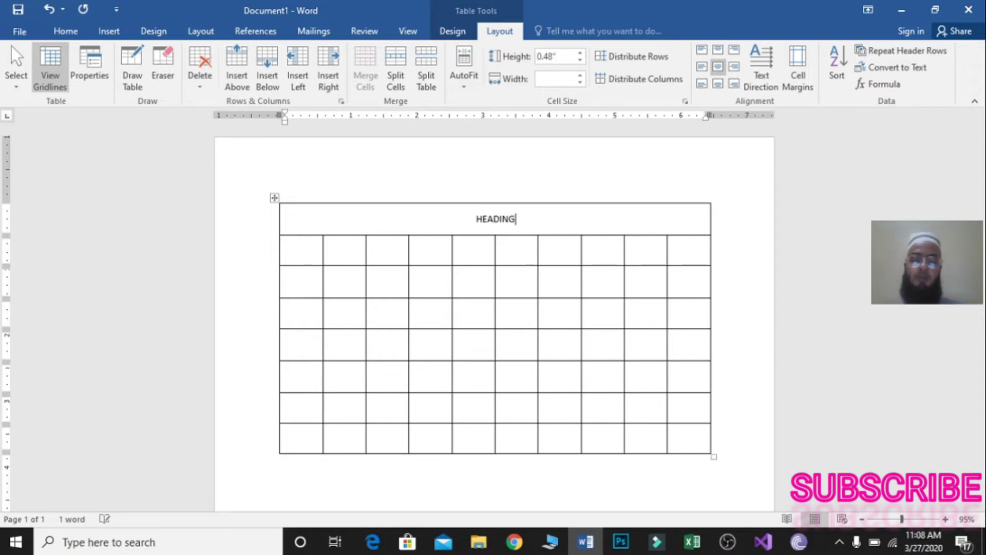
left_click_drag(531, 219, 474, 220)
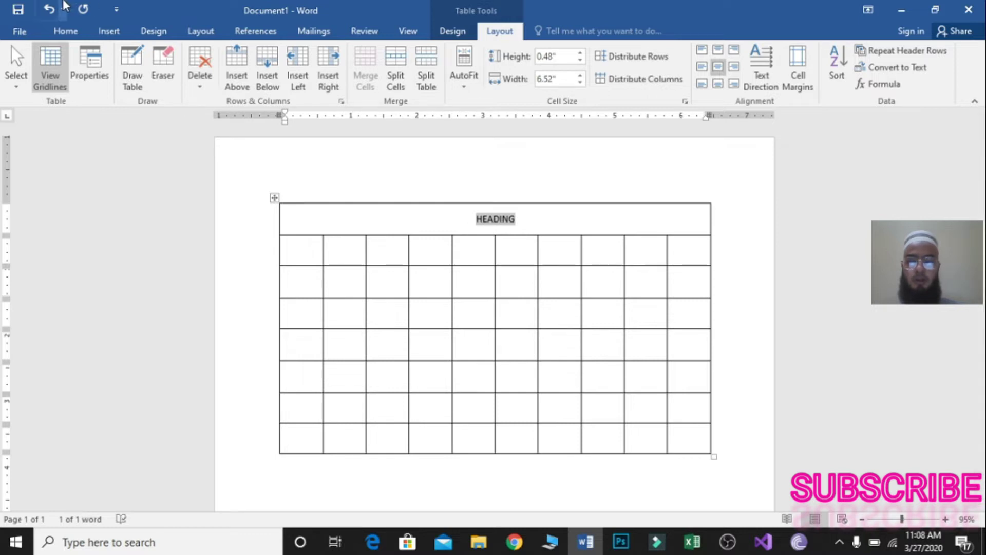
- Set the HEADING text to 72 pt font size and deselect it
left_click(64, 32)
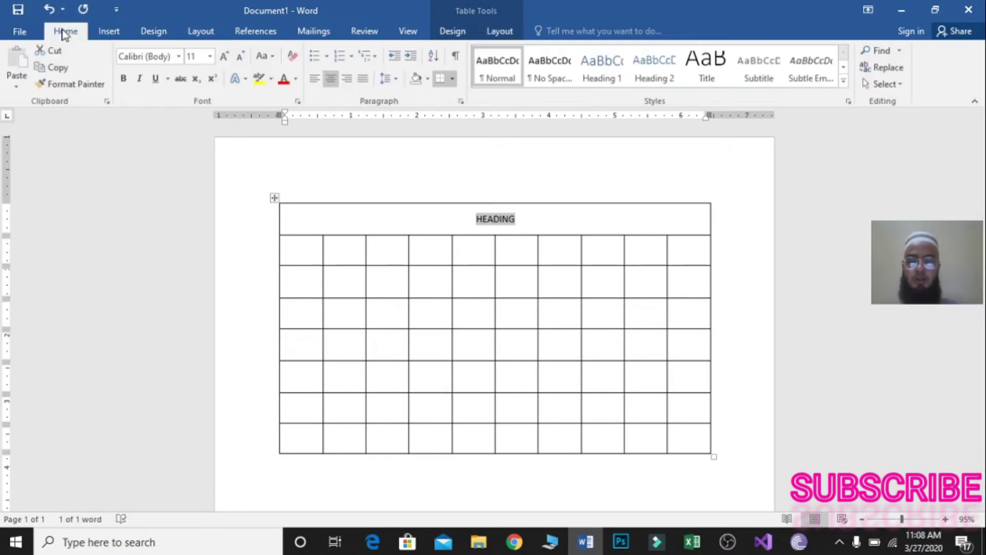
left_click(210, 56)
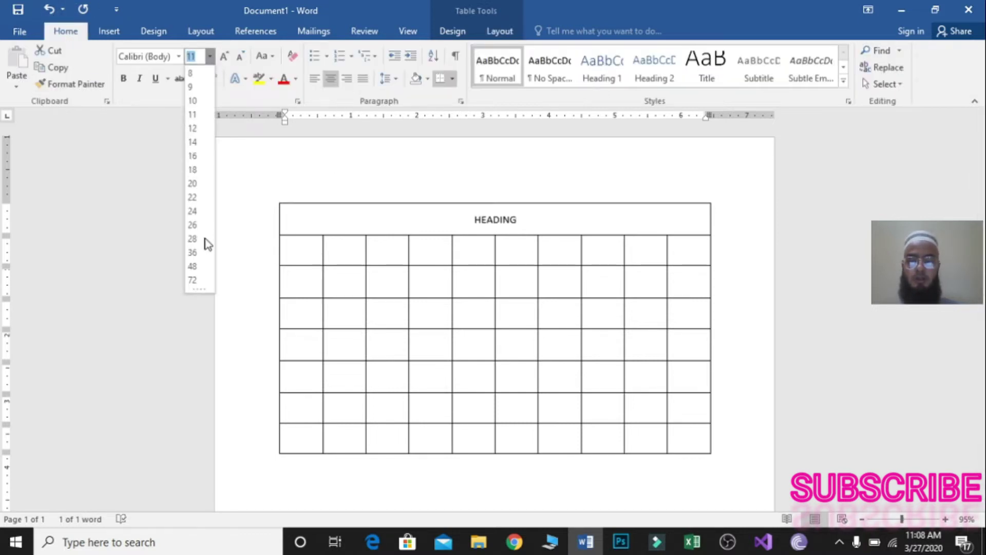
left_click(193, 279)
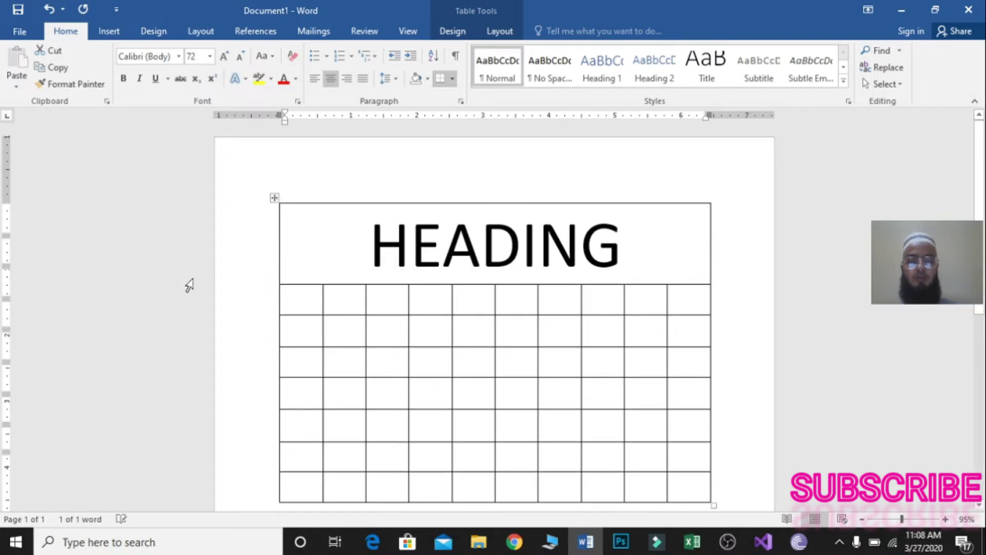
left_click(644, 226)
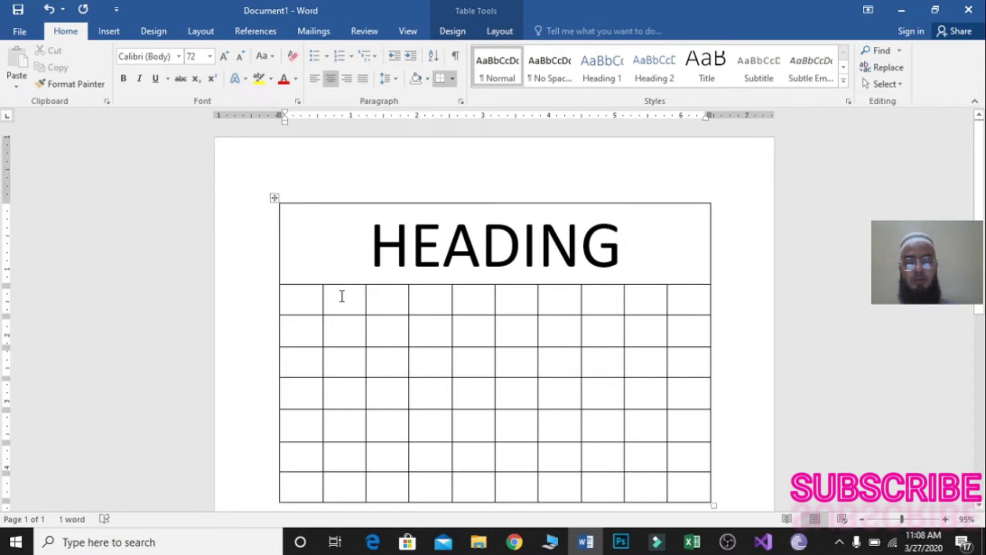
- Put the cursor back in the HEADING row and bring up the Table Layout commands
left_click(365, 300)
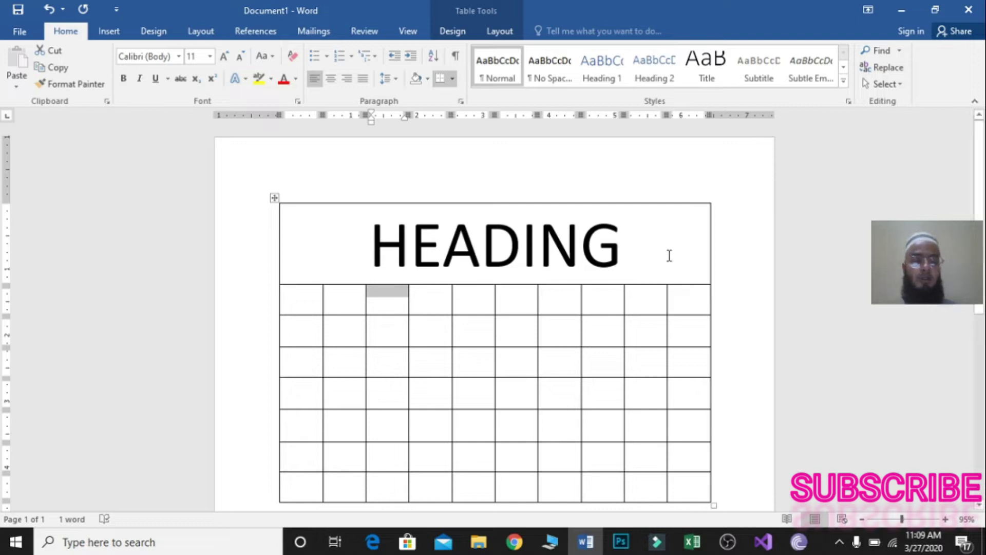
left_click(655, 246)
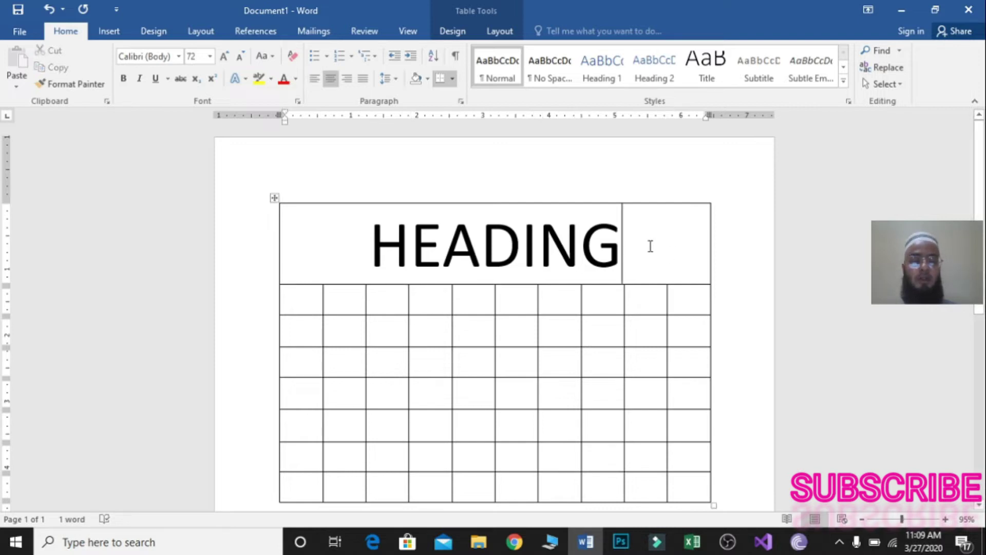
left_click(500, 33)
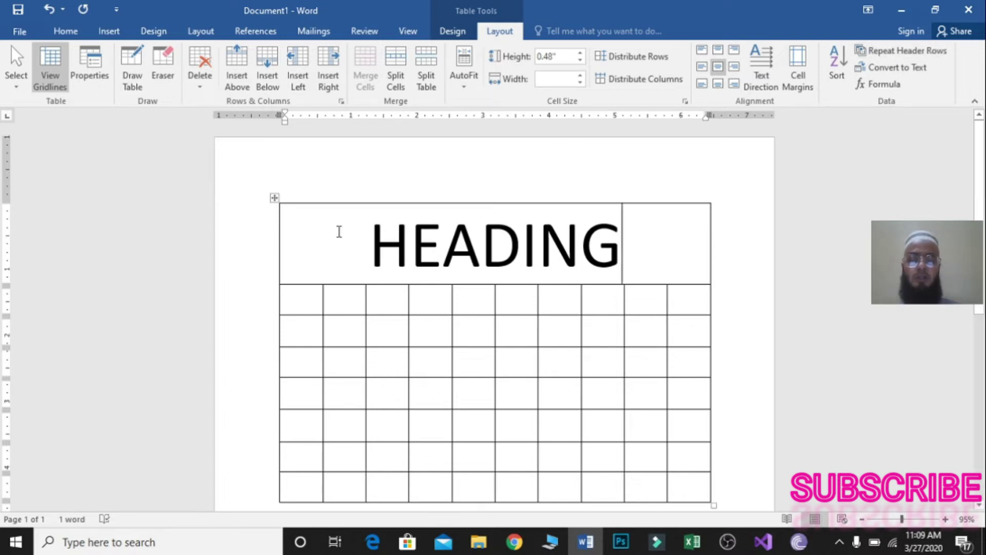
- Turn on Repeat Header Rows for the HEADING row, toggling it off and back on
left_click_drag(369, 265, 411, 293)
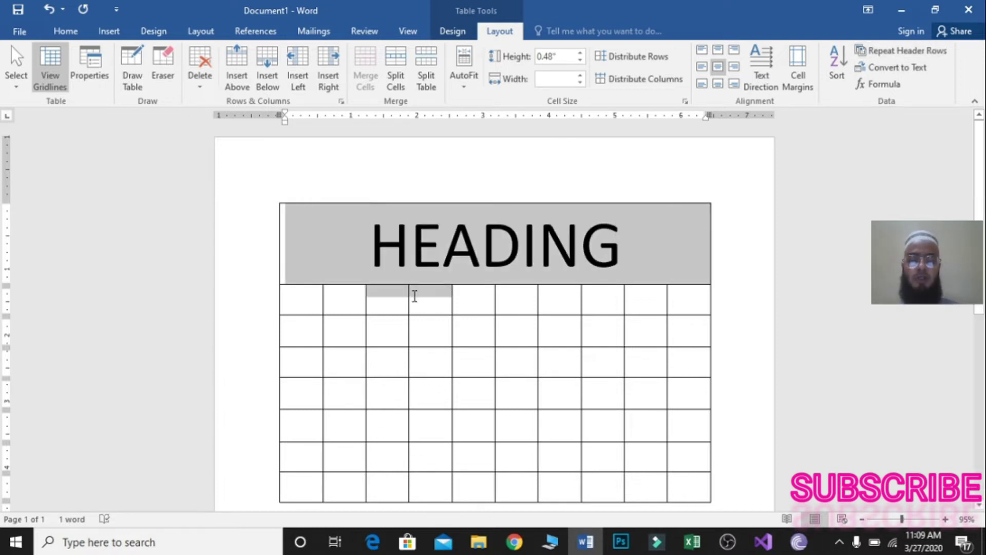
left_click(664, 220)
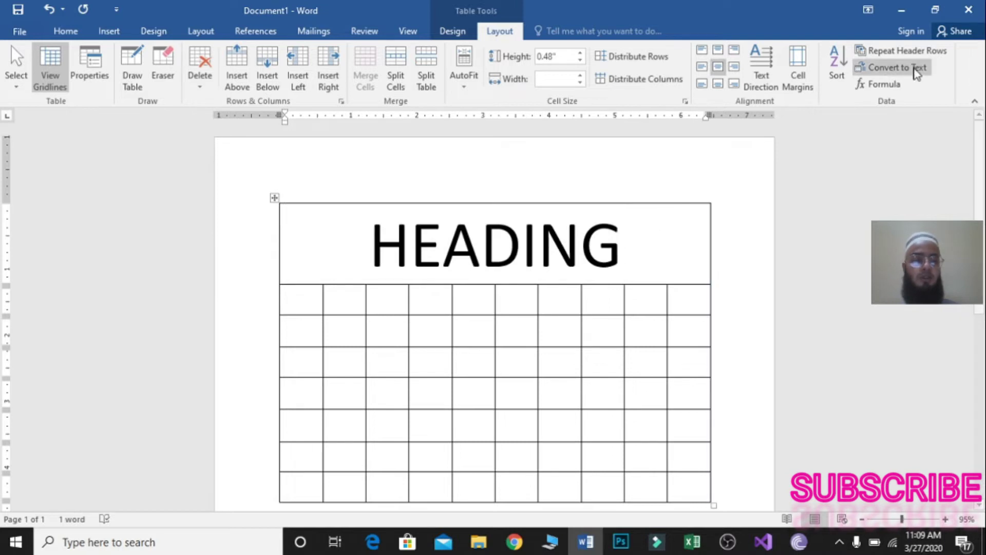
left_click(918, 52)
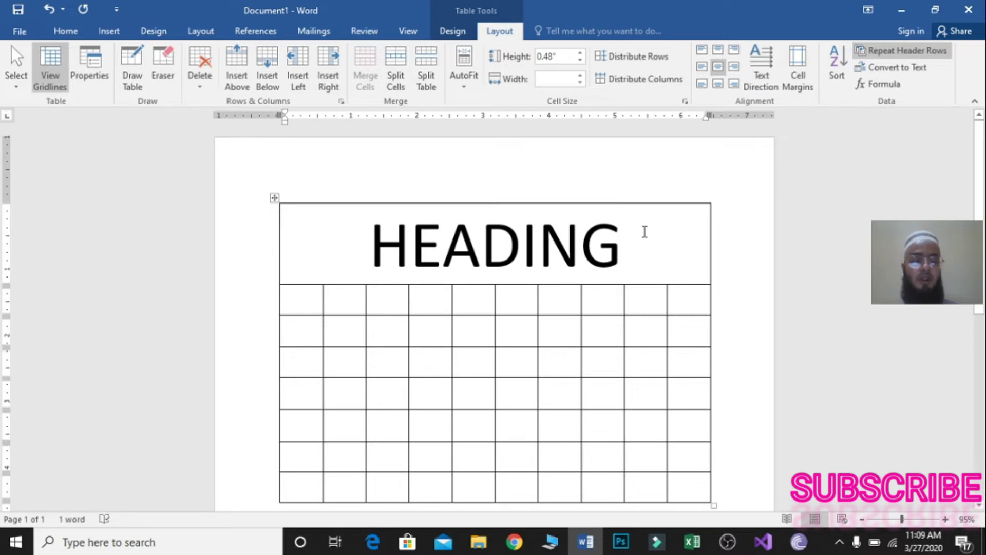
left_click(895, 51)
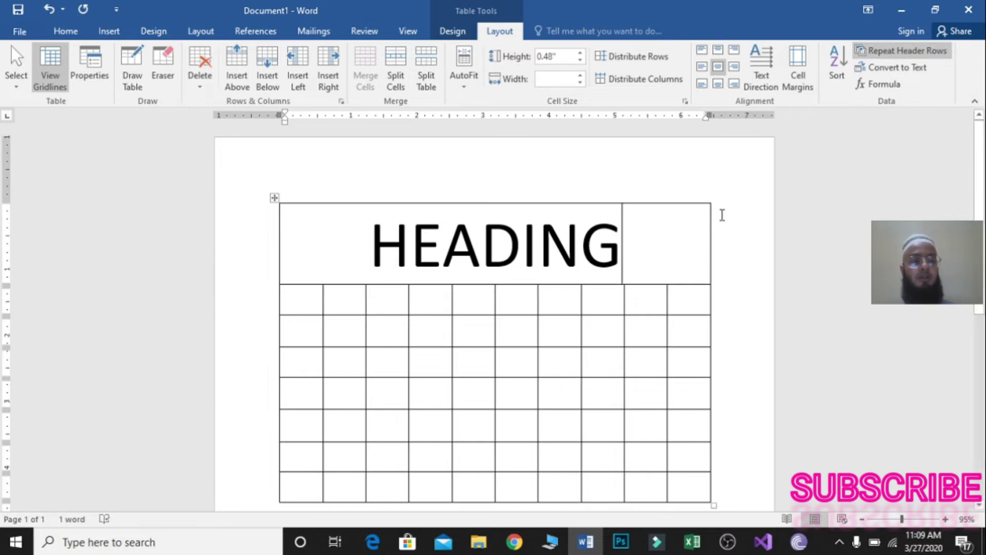
left_click(881, 54)
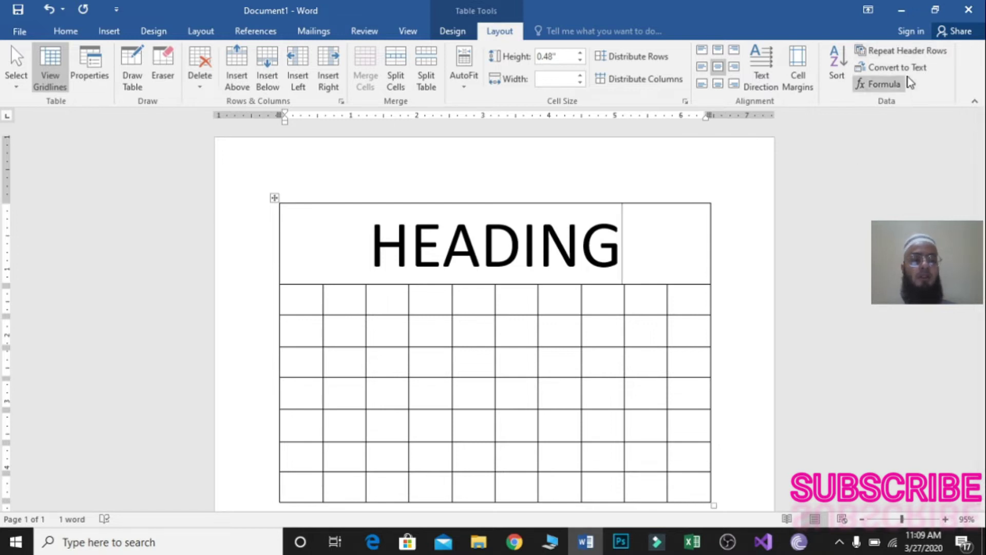
left_click(907, 50)
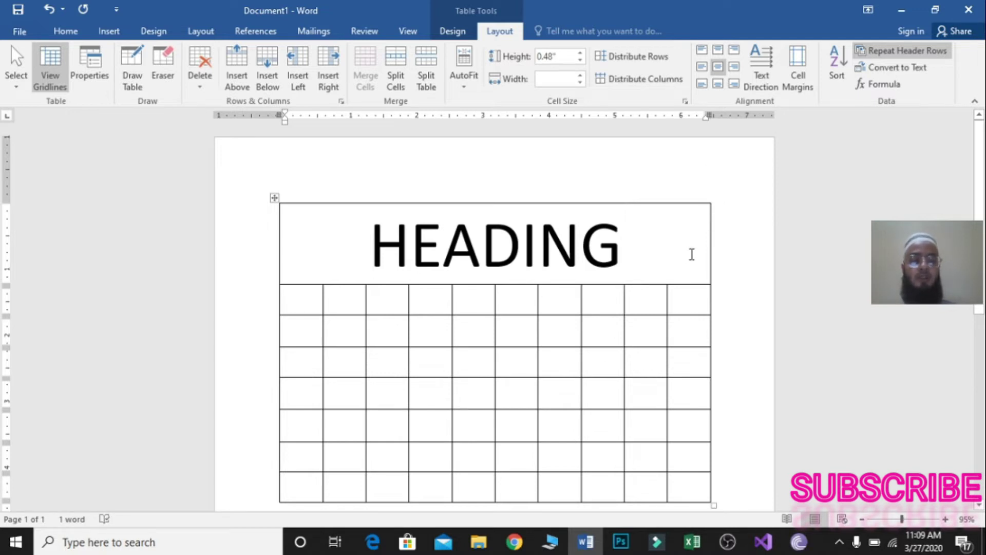
scroll(633, 341, "down", 2)
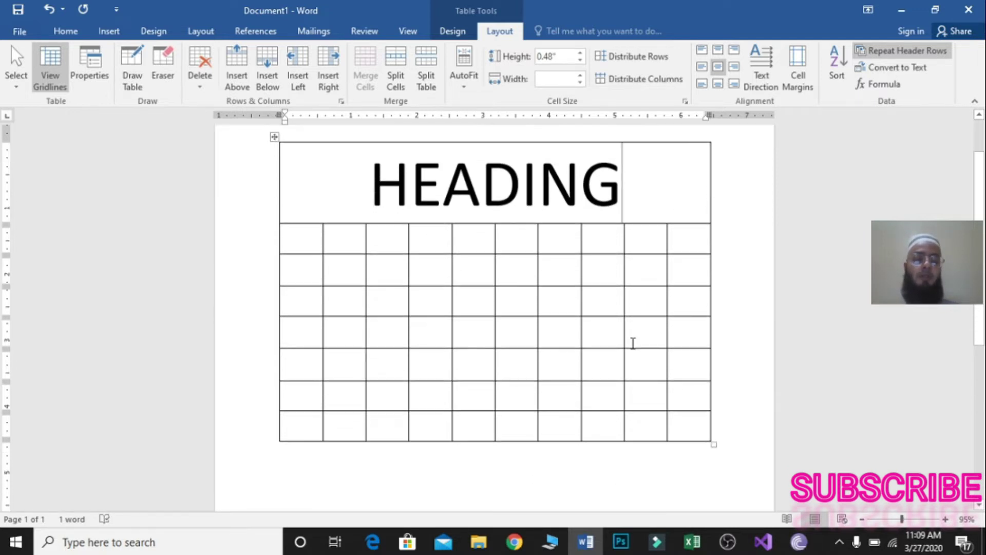
- Add blank lines in the bottom-right cell until HEADING repeats on new pages, then undo one
left_click(683, 431)
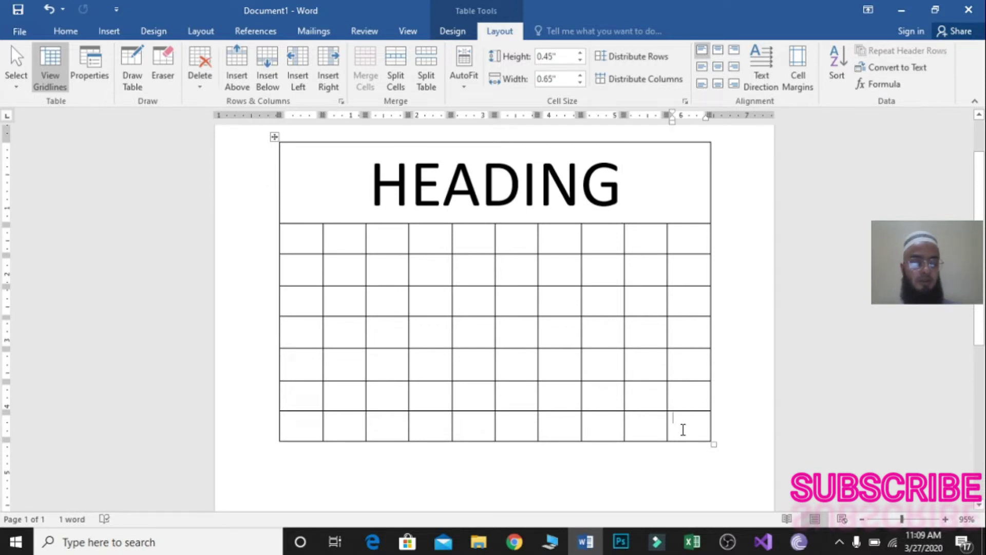
key("Return")
key("Return")
key("Return")
key("Return")
key("Return")
key("Return")
key("Return")
key("Return")
key("Return")
key("Return")
key("Return")
key("Return")
key("Return")
key("Return")
key("Return")
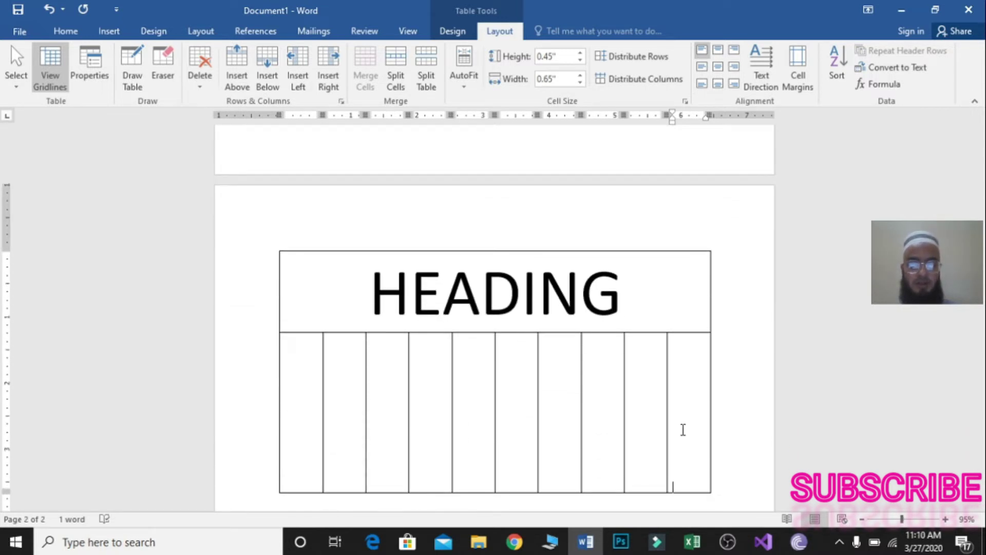
key("Return")
key("Return")
key("Return")
key("Return")
key("Return")
key("Return")
key("Return")
key("Return")
key("Return")
key("Return")
key("Return")
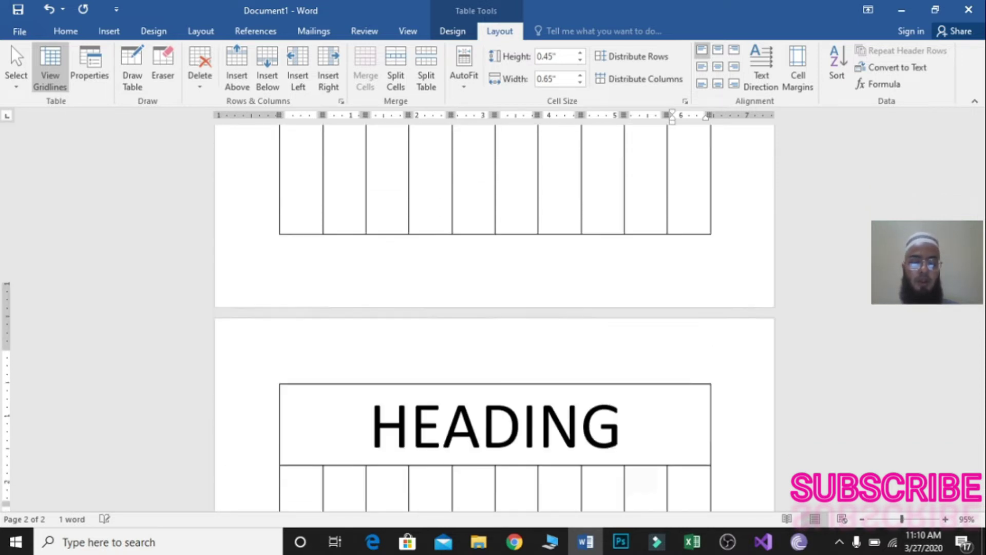
key("Return")
key("Return")
key("Return")
key("Return")
key("Return")
key("Return")
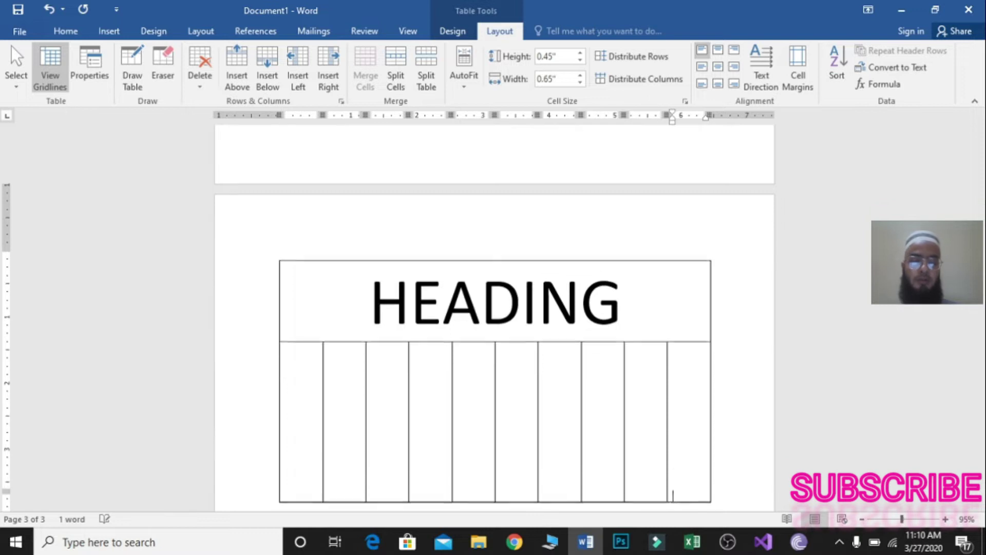
key("Return")
key("Return")
key("Return")
key("Return")
key("Return")
key("Return")
key("Return")
key("Return")
key("Return")
key("Return")
key("Return")
key("Return")
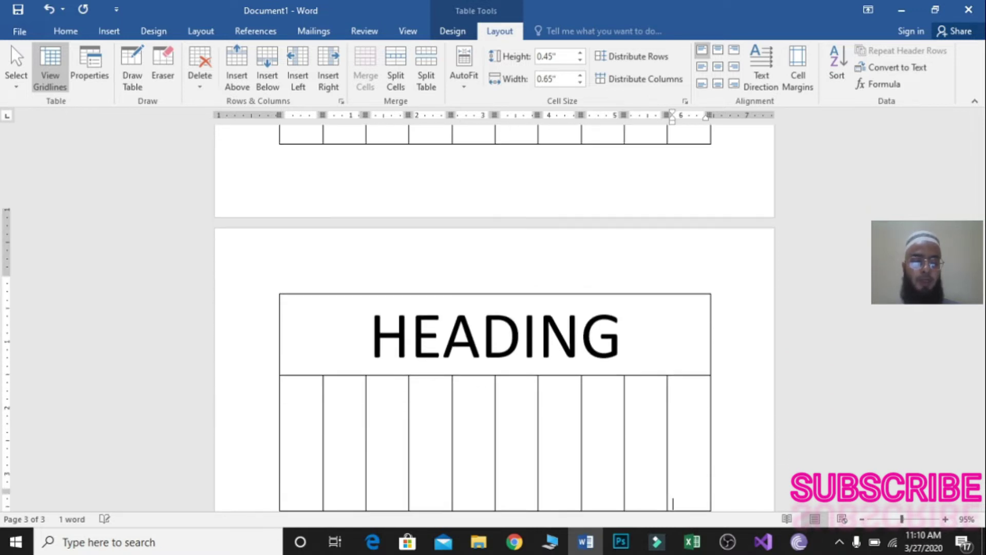
key("Return")
key("Return")
key("Return")
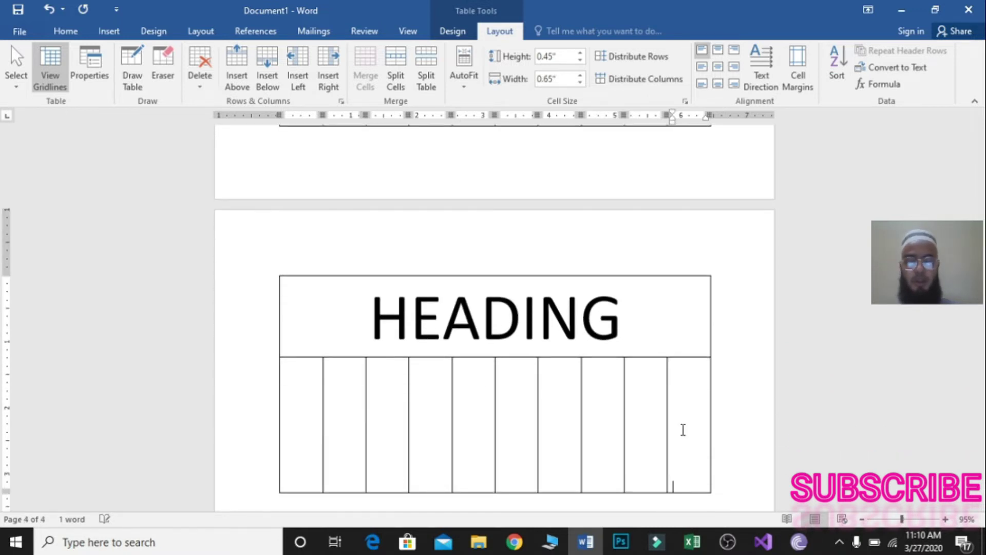
key("ctrl+z")
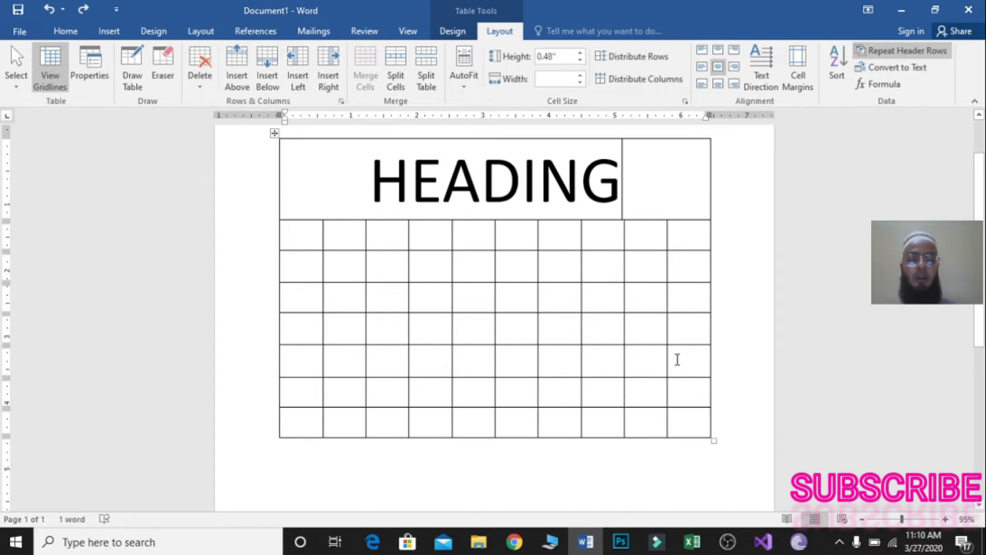
- Check the table in print preview, then return to the document
key("ctrl+p")
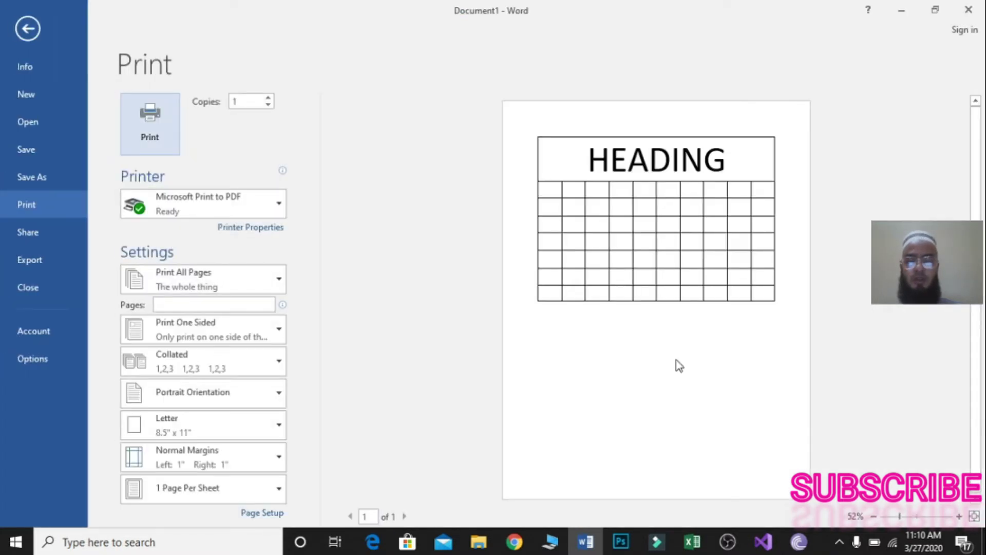
left_click(27, 28)
scroll(589, 271, "up", 2)
scroll(589, 271, "down", 2)
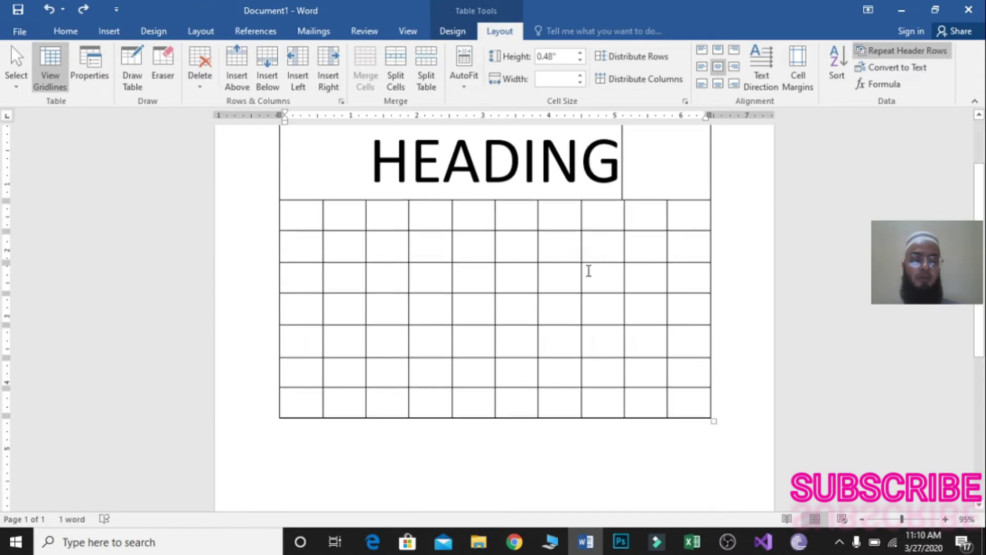
- Paste into the bottom-right cell so the table spans four pages with HEADING repeating
left_click(687, 403)
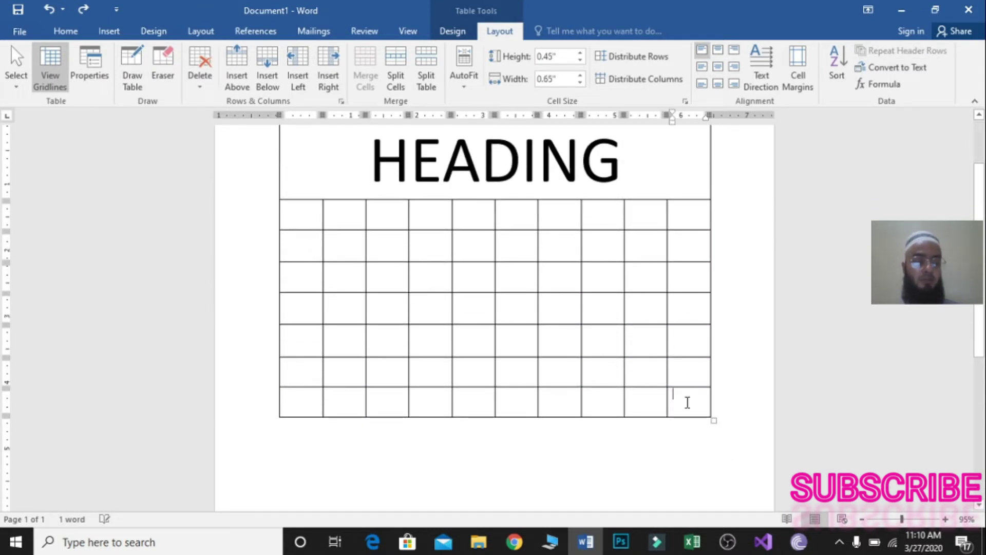
key("ctrl+v")
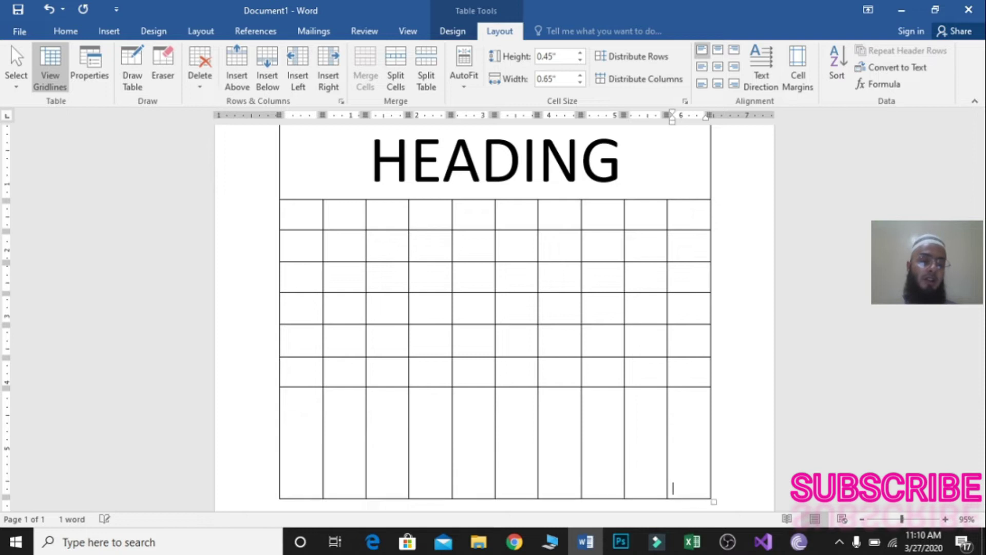
scroll(674, 507, "down", 3)
scroll(674, 507, "down", 3)
scroll(673, 507, "up", 7)
scroll(673, 508, "down", 3)
scroll(673, 507, "down", 10)
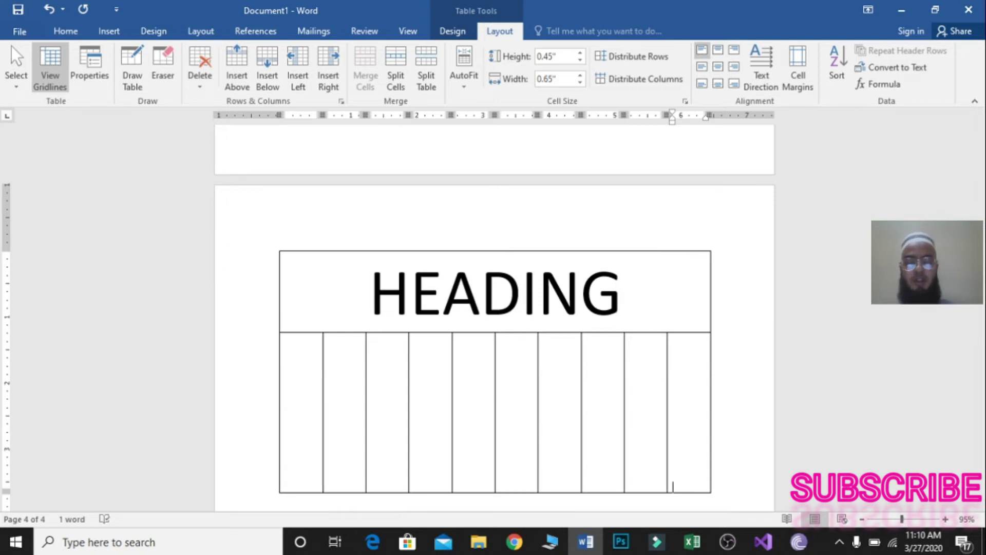
- Return to the HEADING row at the top and preview the four-page table with Ctrl+P
left_click_drag(980, 423, 979, 149)
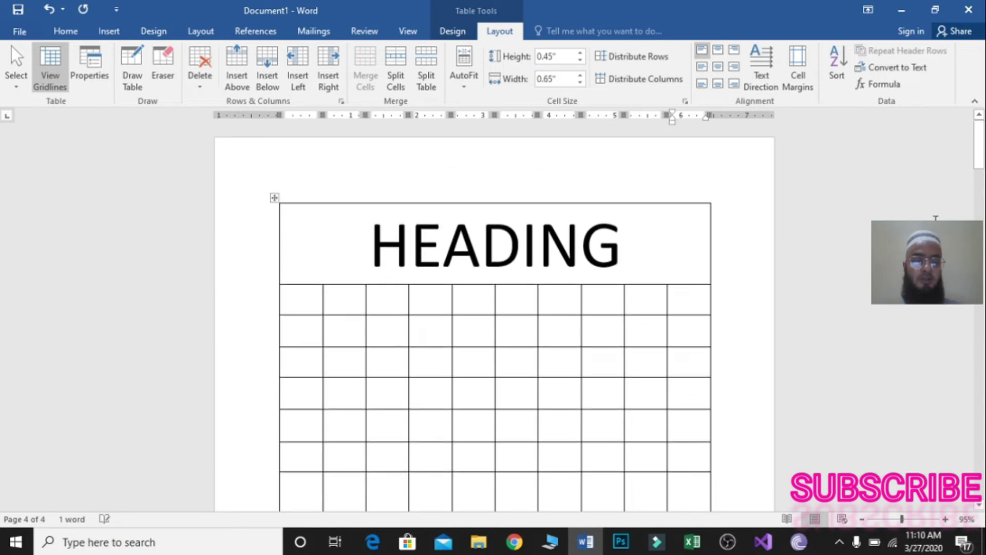
left_click(654, 240)
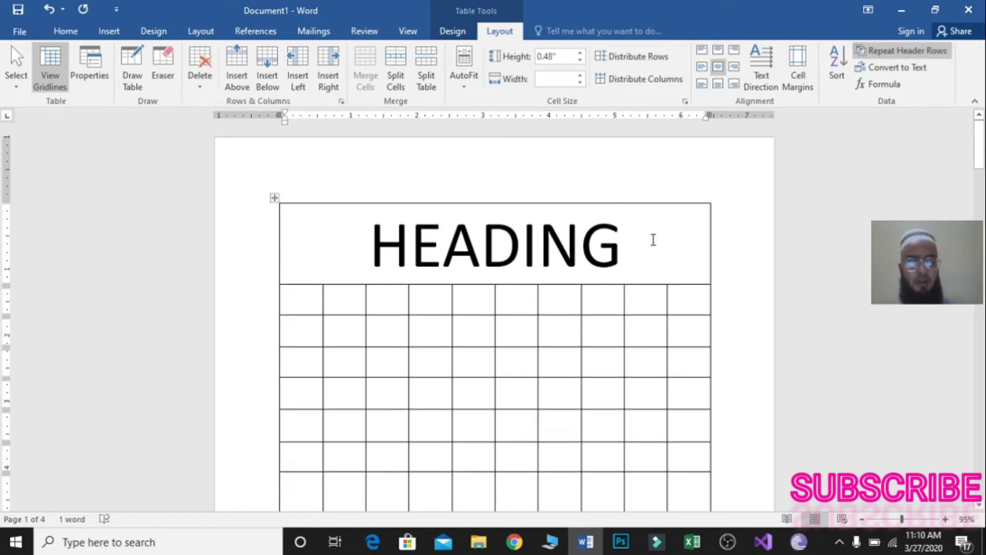
key("ctrl+p")
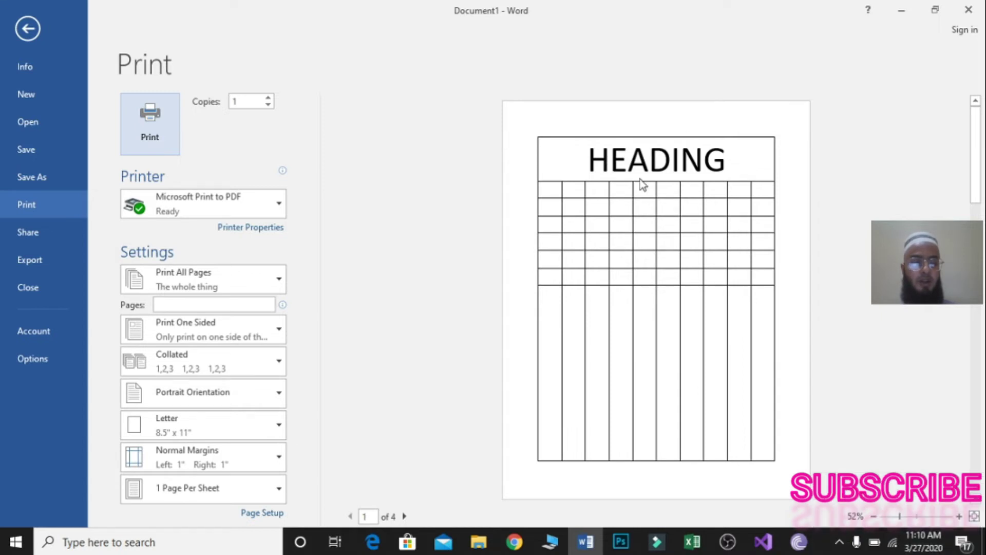
- Page through preview pages 2–4, each topped by the HEADING row, then return to editing
left_click(405, 517)
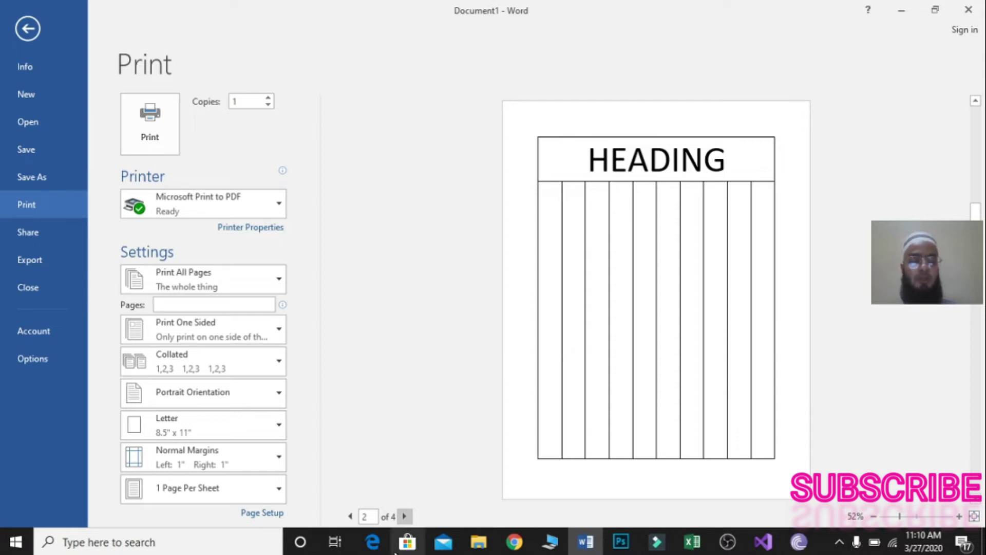
left_click(405, 516)
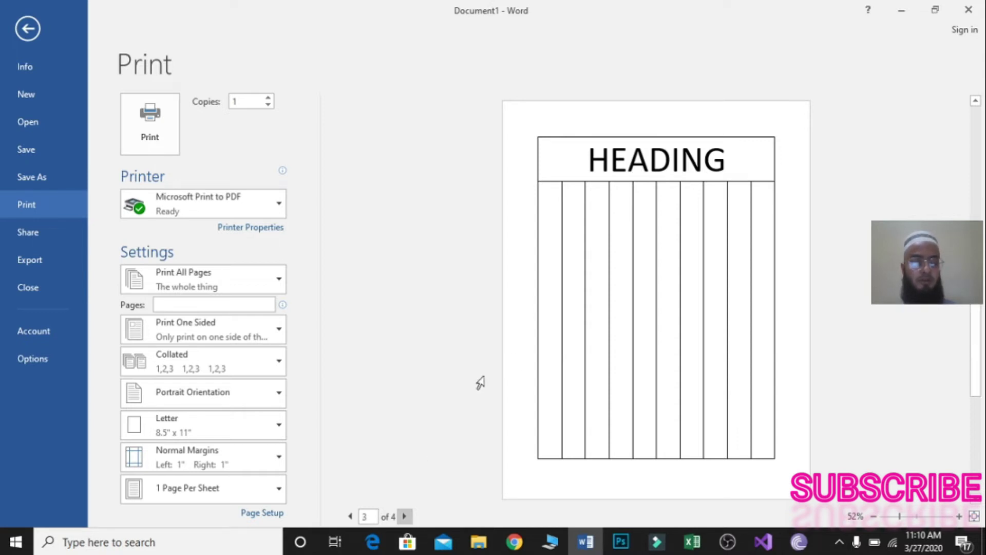
left_click(405, 516)
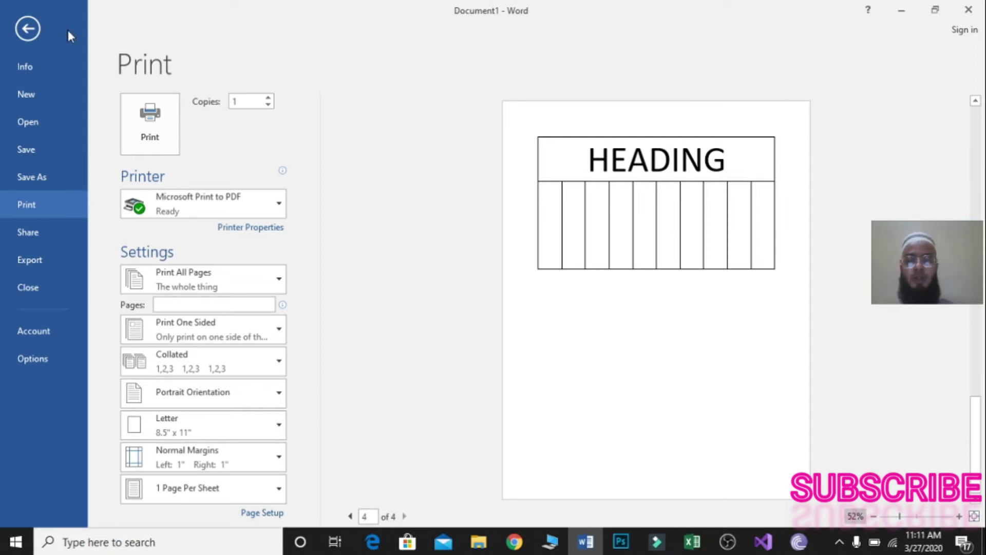
left_click(28, 29)
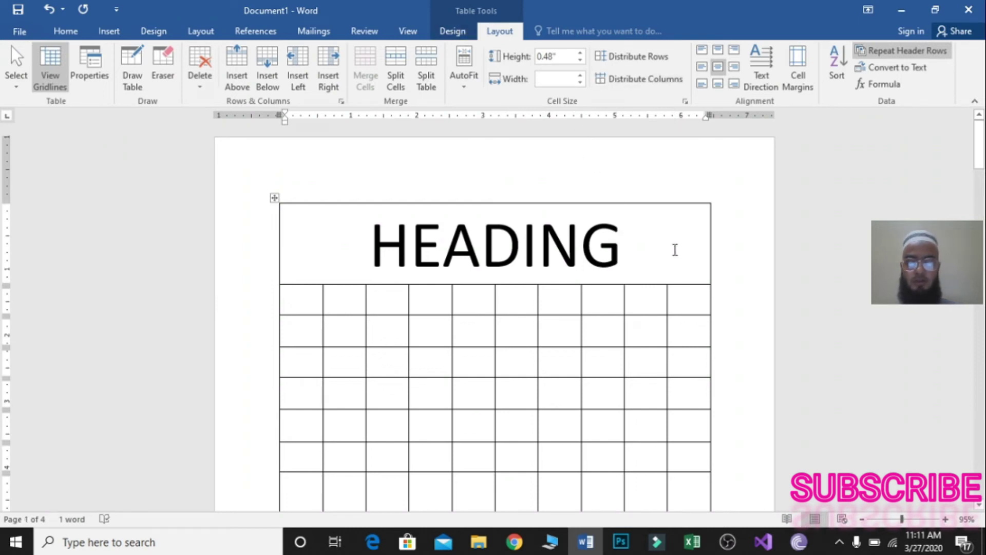
- Undo the HEADING row changes so the table is a plain grid again
key("ctrl+z")
key("ctrl+z")
key("ctrl+z")
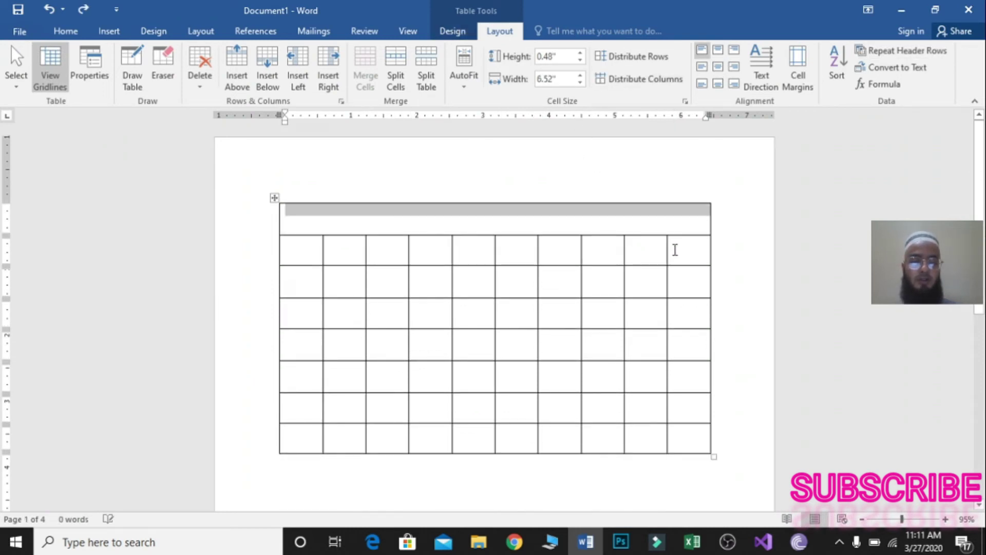
key("ctrl+z")
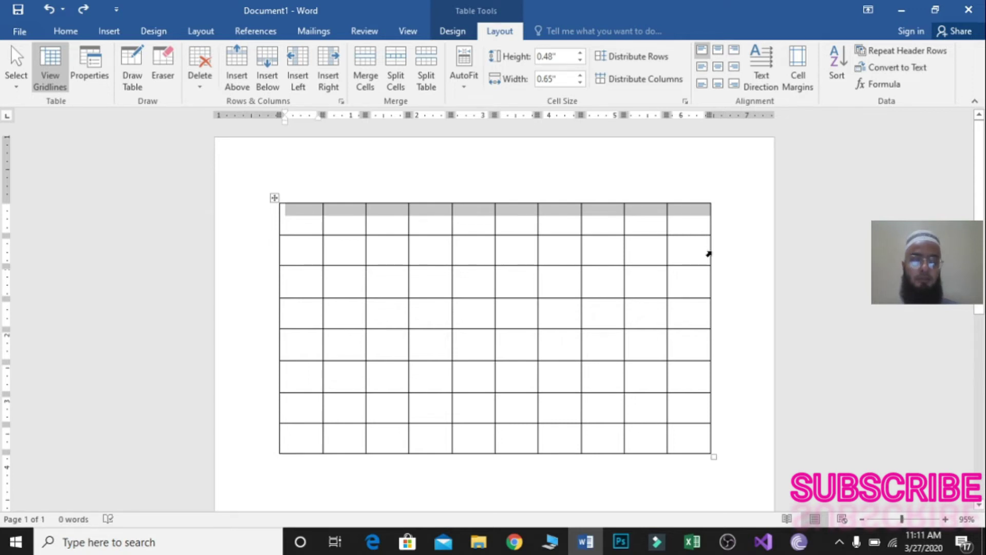
left_click(709, 254)
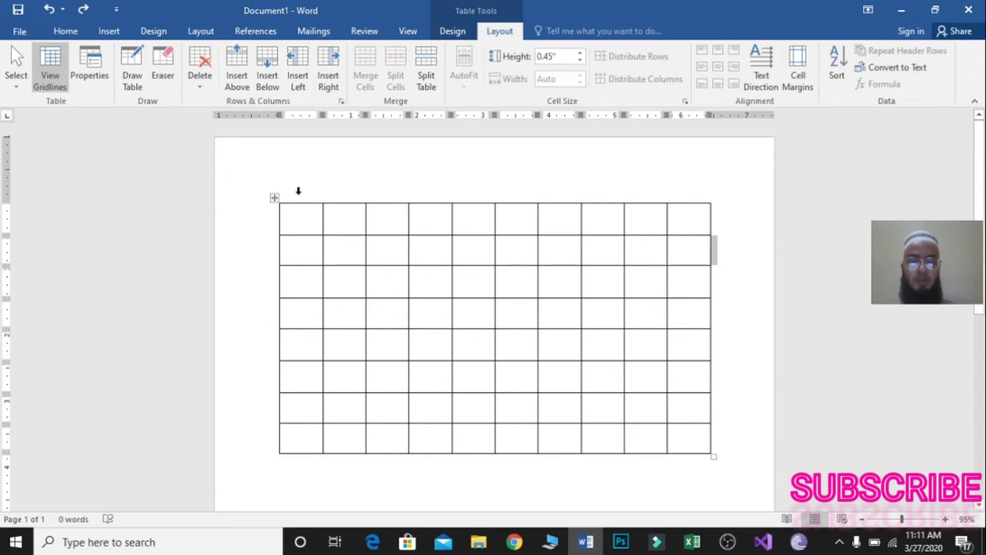
- Fill the table cells with sample entries such as 1, 2, 64, E, T5, 765 and TYU76
left_click(304, 218)
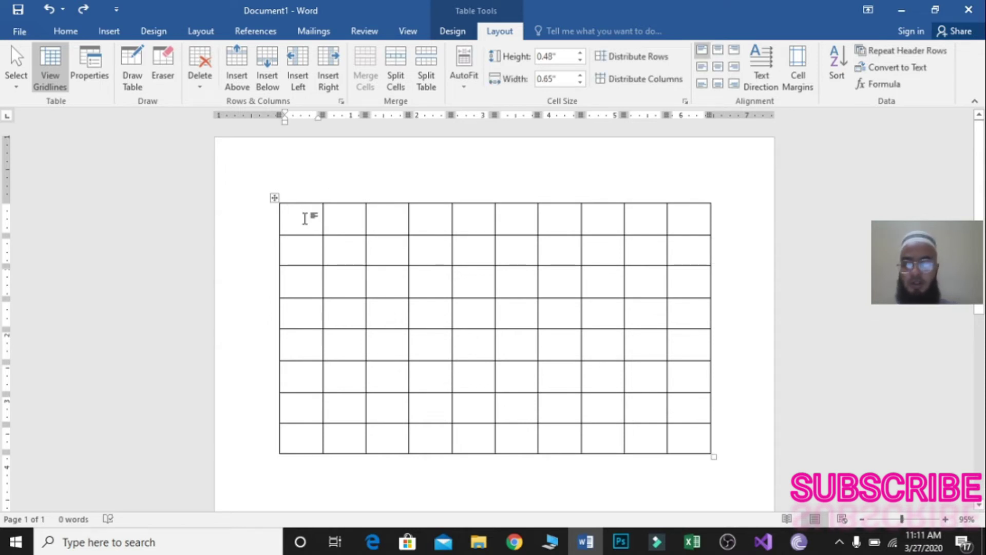
key("Tab")
type("1")
key("Tab")
type("2\t3\t4\t5\t5\t4\t3\t2\t4\t5\t64\t3\tE\tT\tT5\t4\t1")
key("Tab")
key("Tab")
type("765\t76\t6\t576\t5\t76\tTYU76\t576\t576\t5\t765\t765\t6\t576\t5\t7657\t65\t765\t765\t65\t6\t56\t57\t65\t765\t7\t57\t65\t76576\t57\t65\t76\t576\t5\t765\t76\t57\t65\t5\t765\t76\t57\t65\t75\t765\t7\t65\t65\t75\t67\t5\t675\t765\t6\t5\t765\t765\t757\t65\t765\t6\t57\t57\t65\t65\t75\t756\t76")
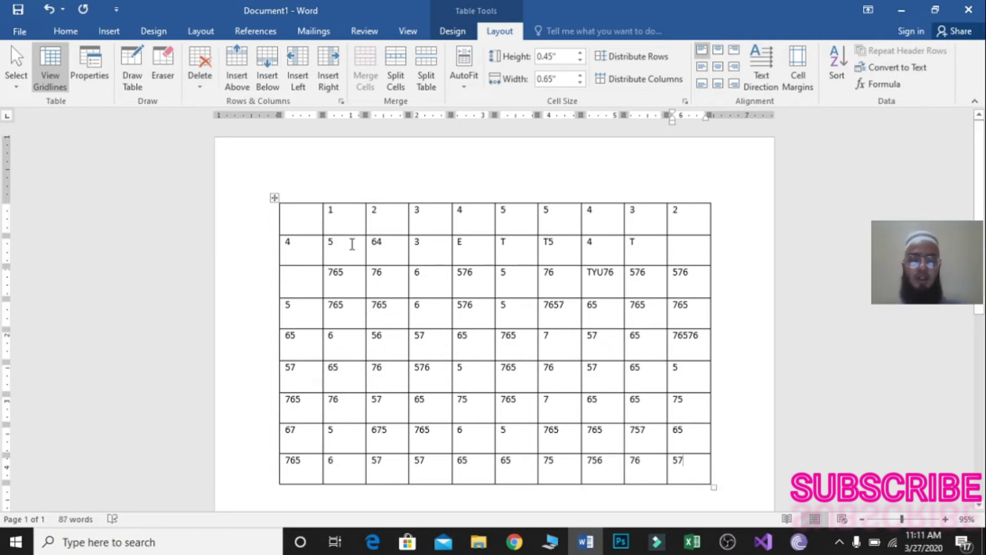
- Convert the whole table to text with Tabs as the separator, after trying Commas and Other
left_click(275, 199)
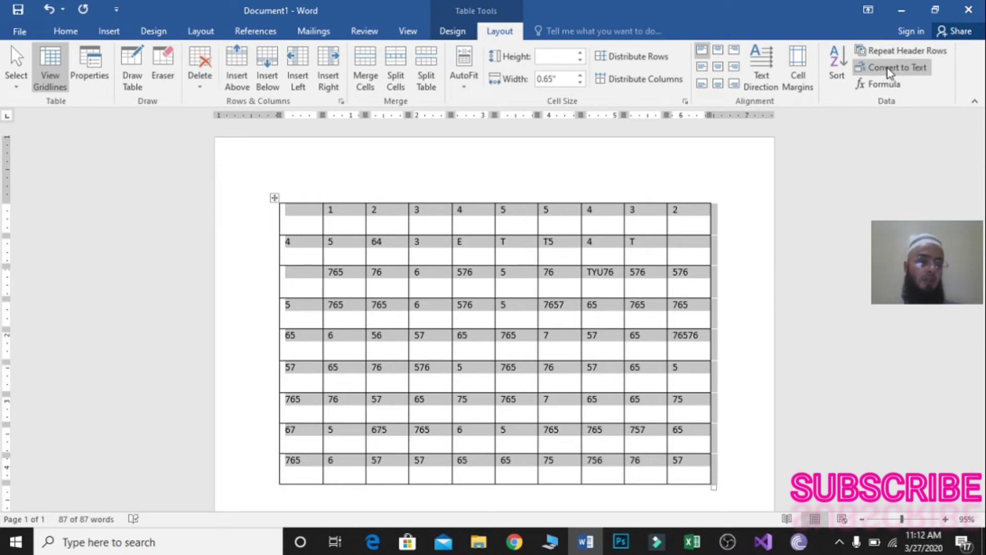
left_click(890, 73)
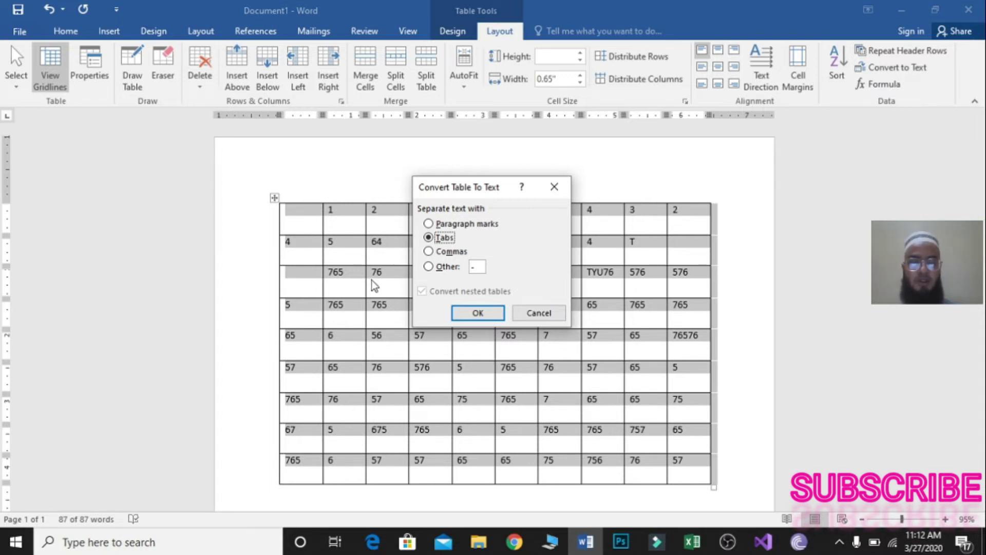
left_click(432, 252)
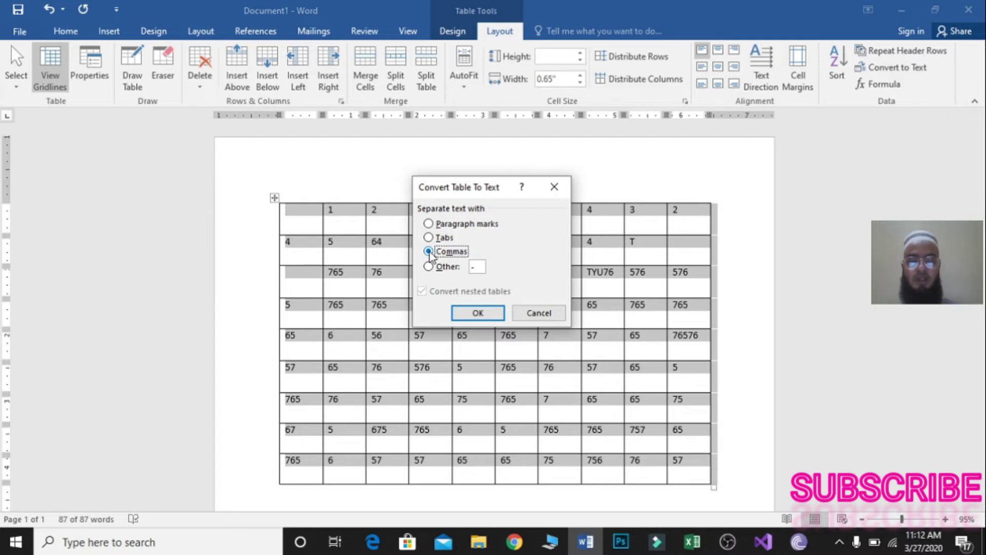
left_click(430, 266)
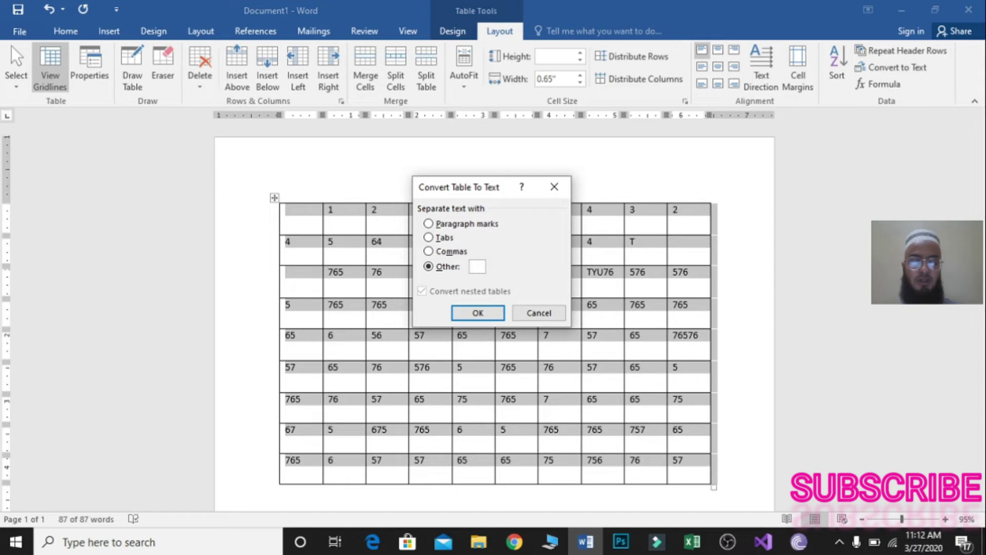
left_click(429, 252)
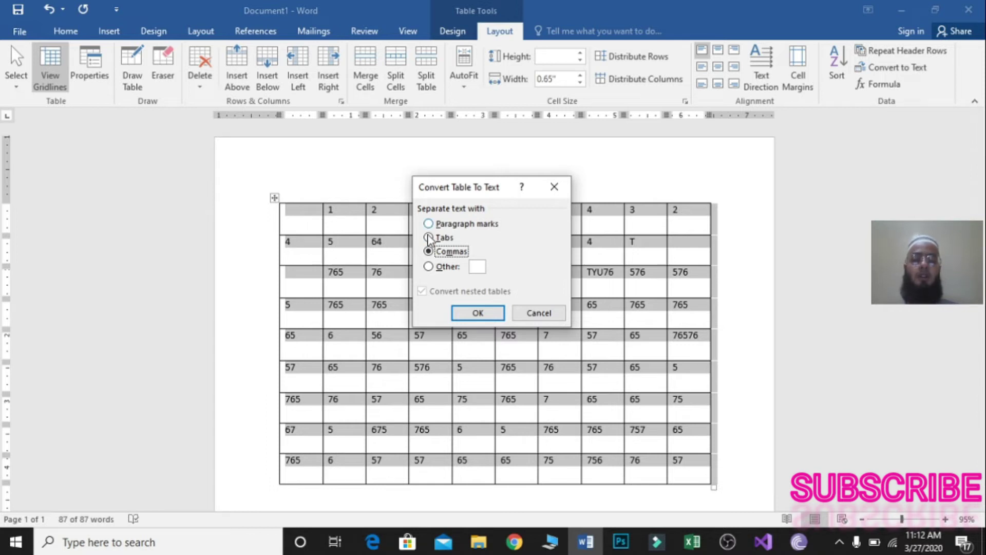
left_click(429, 238)
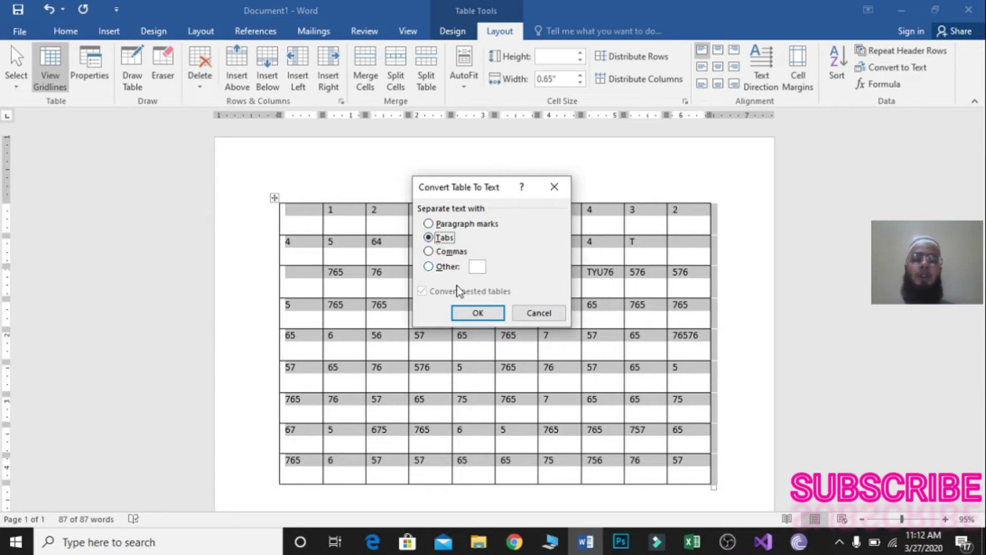
left_click(471, 313)
- Show formatting marks on the tab-separated text, then undo the conversion to restore the table
left_click(465, 408)
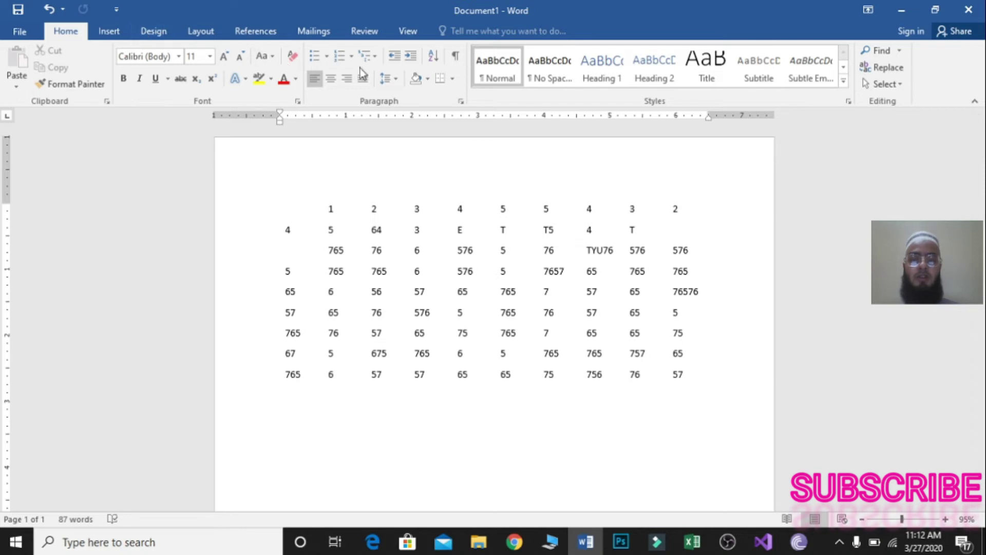
left_click(452, 57)
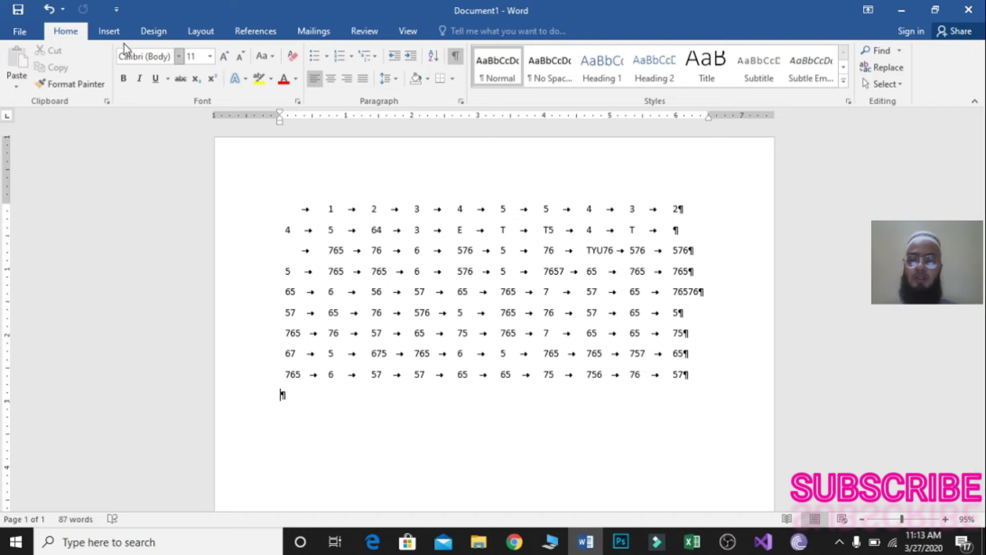
key("ctrl+z")
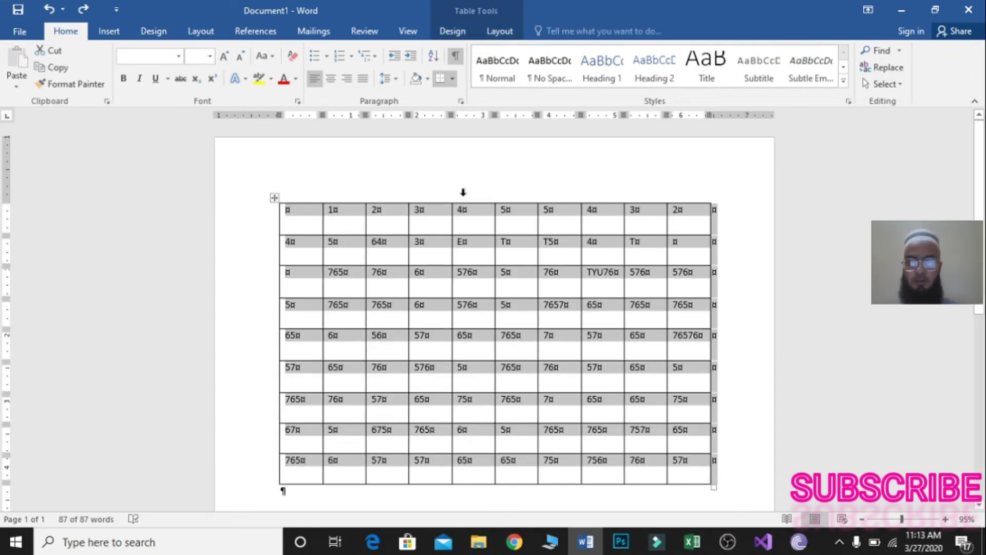
- Clear 57 from the bottom-right cell and hide formatting marks in the restored table
key("ctrl+z")
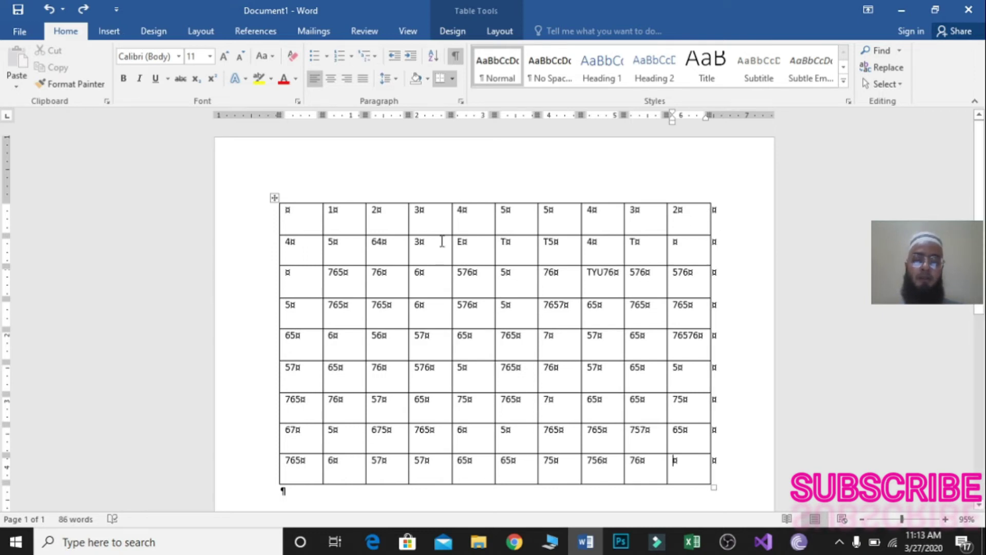
left_click(472, 215)
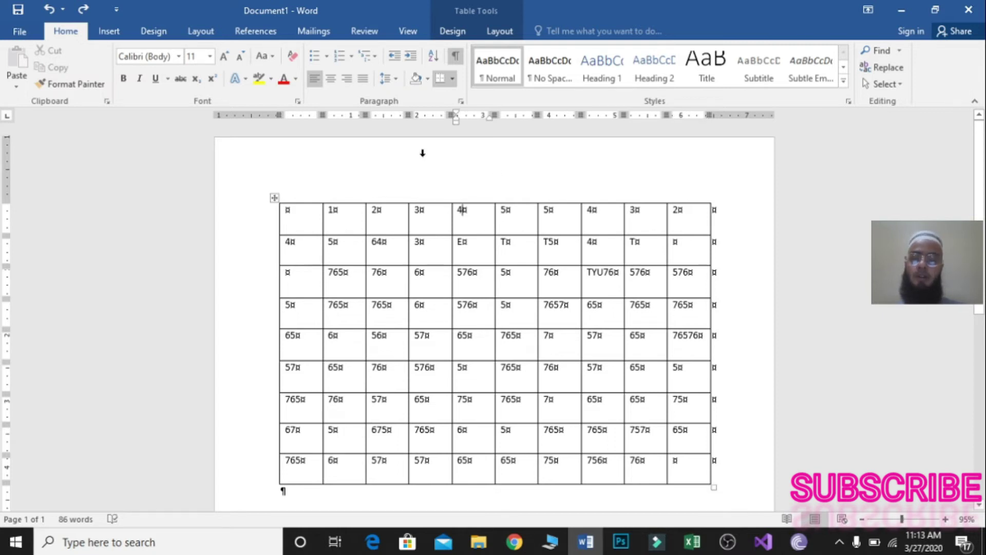
left_click(457, 57)
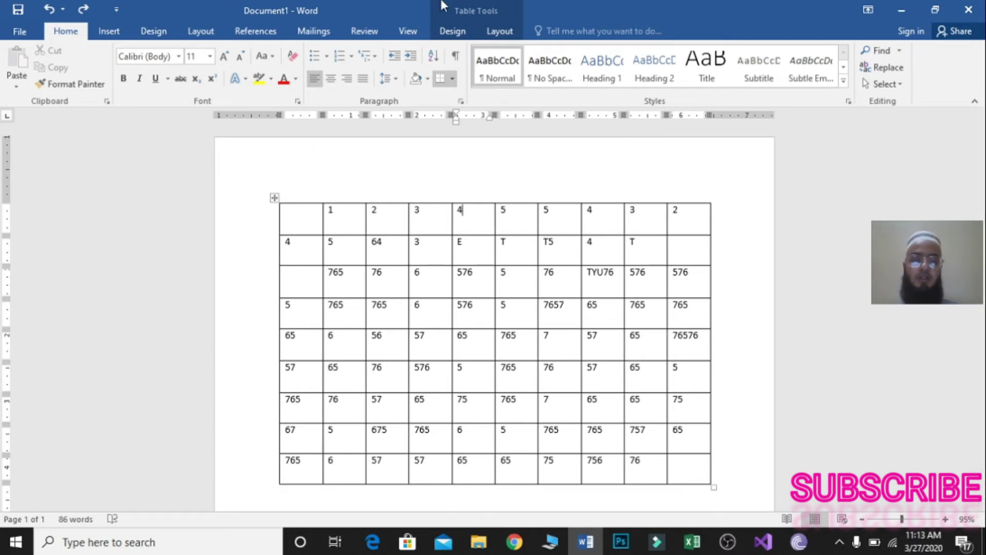
left_click(488, 33)
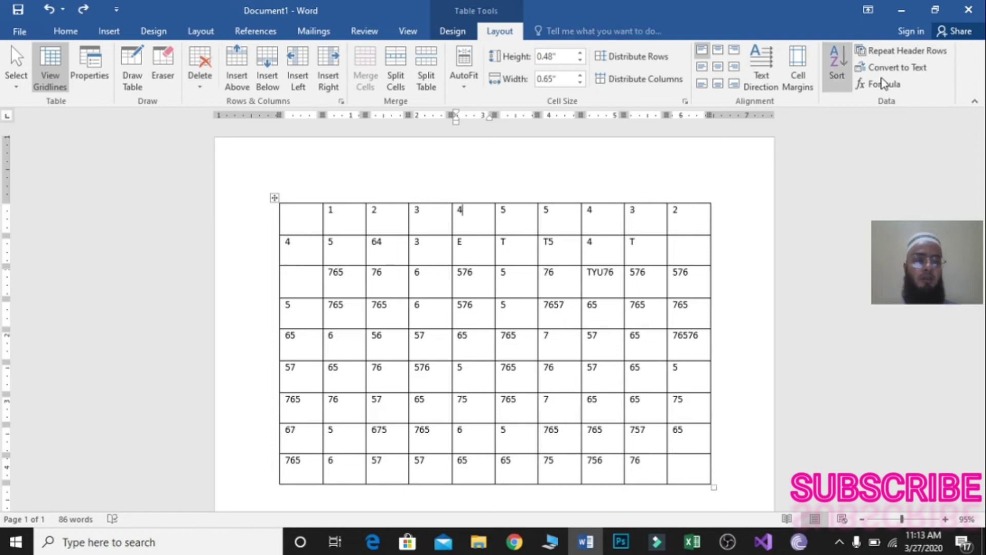
- In Convert Table To Text, choose Paragraph marks and uncheck Convert nested tables
left_click(897, 68)
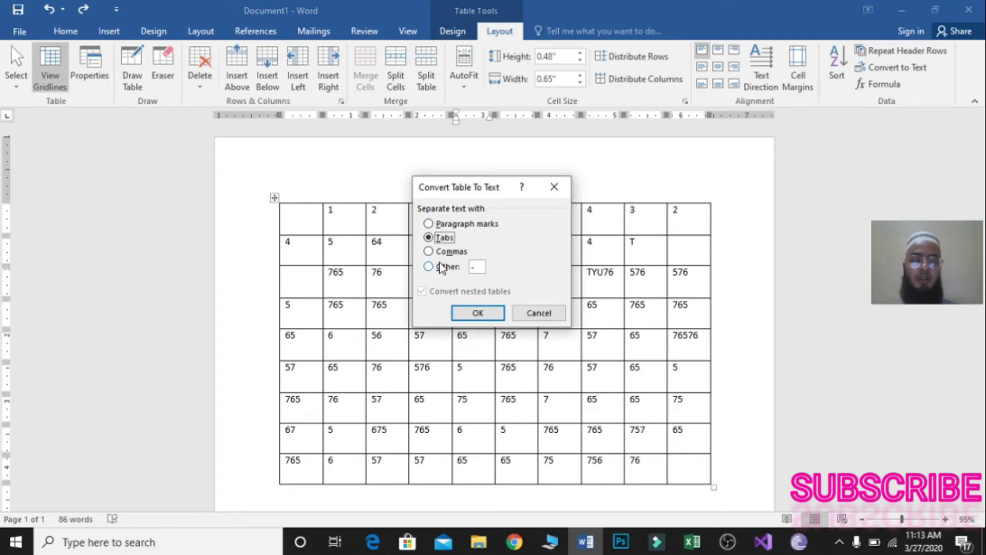
left_click(428, 224)
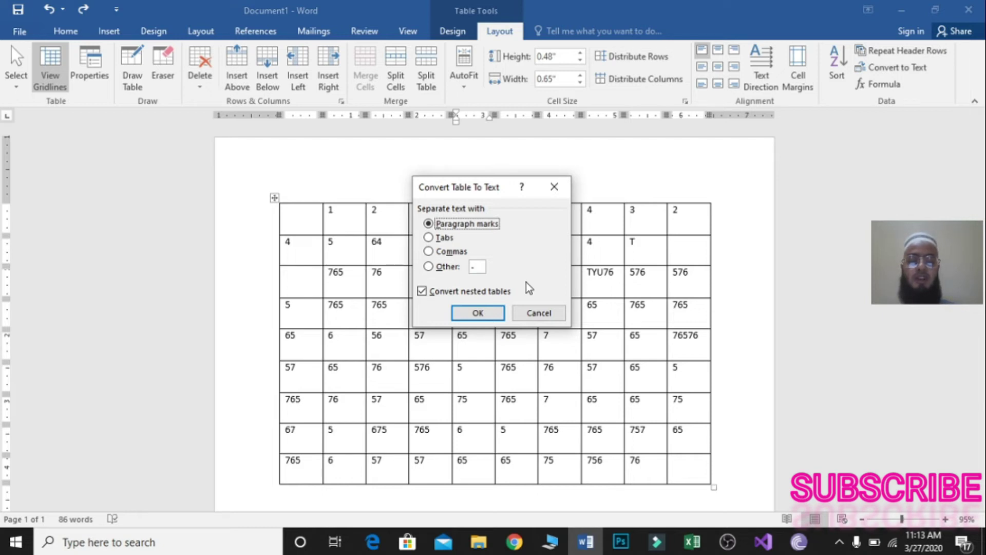
left_click(423, 291)
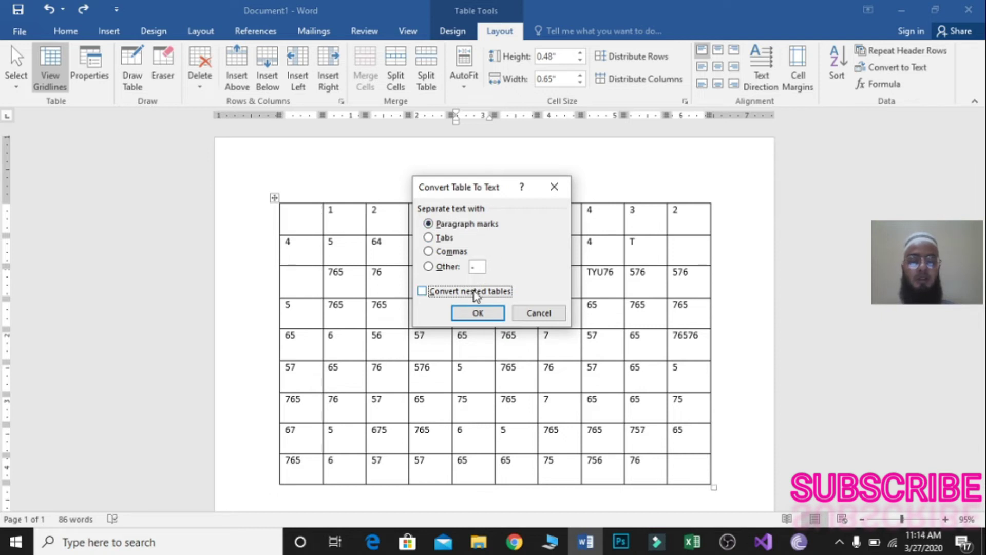
- Apply the paragraph-mark conversion, then undo it with Ctrl+Z to restore the 10-column table
left_click(475, 314)
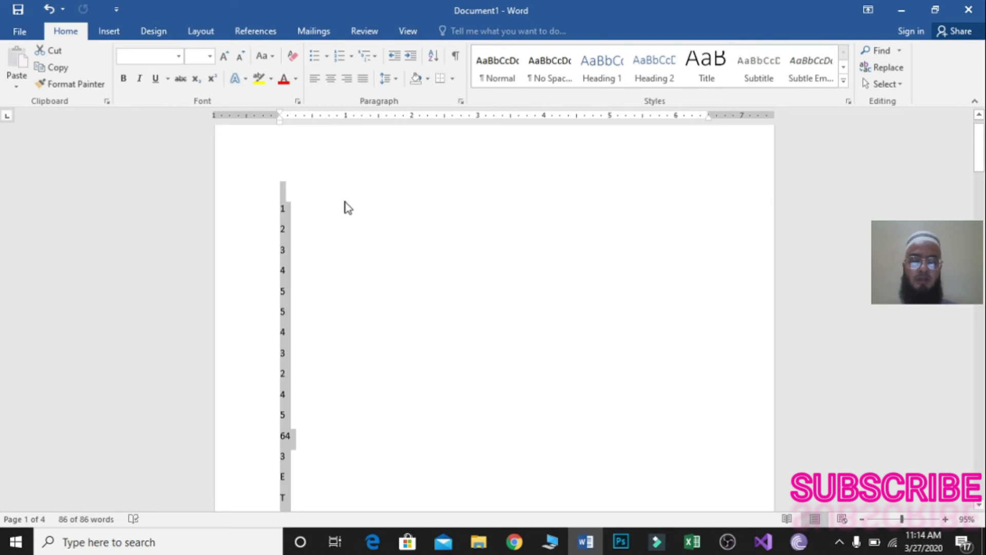
left_click(299, 203)
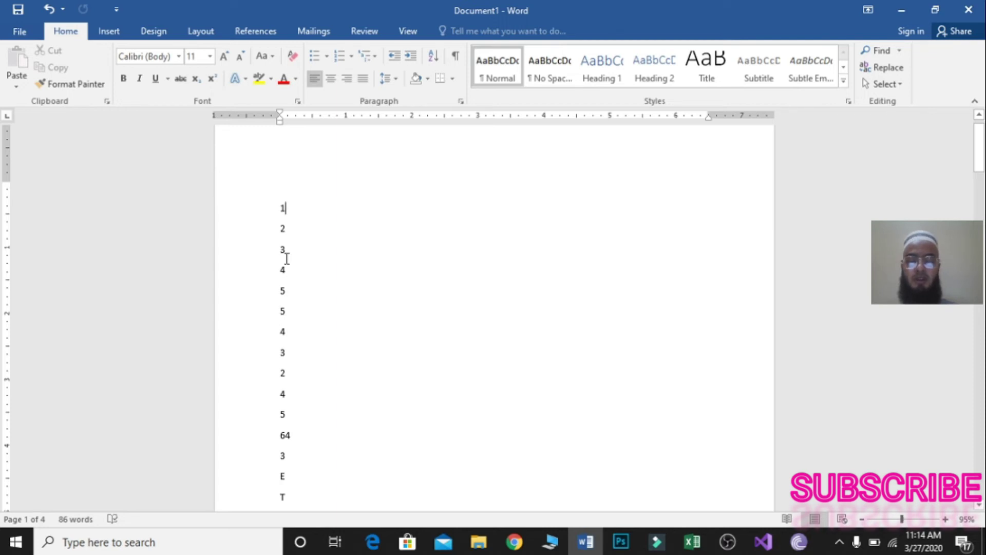
key("ctrl+z")
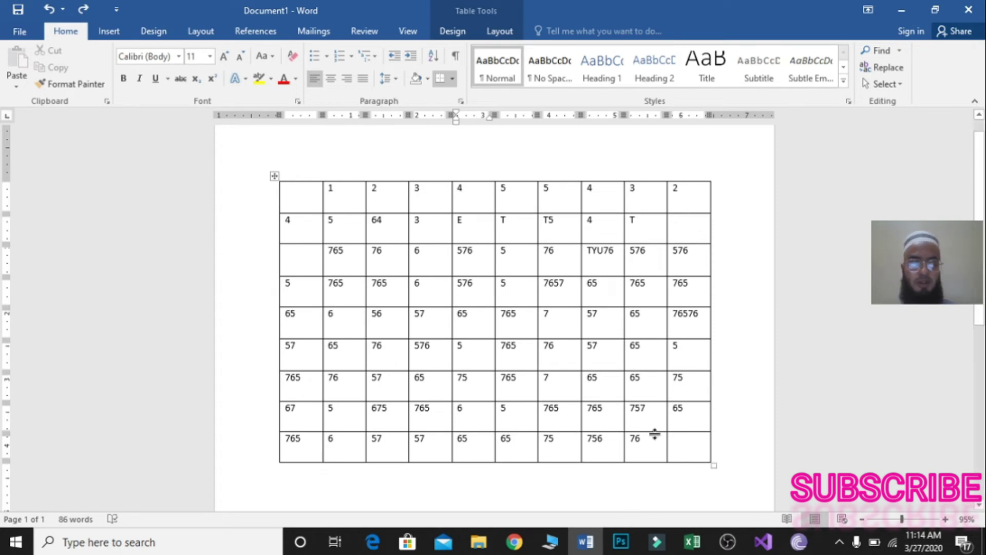
- Insert a 2x2 table into the big table's bottom-right cell
left_click(675, 444)
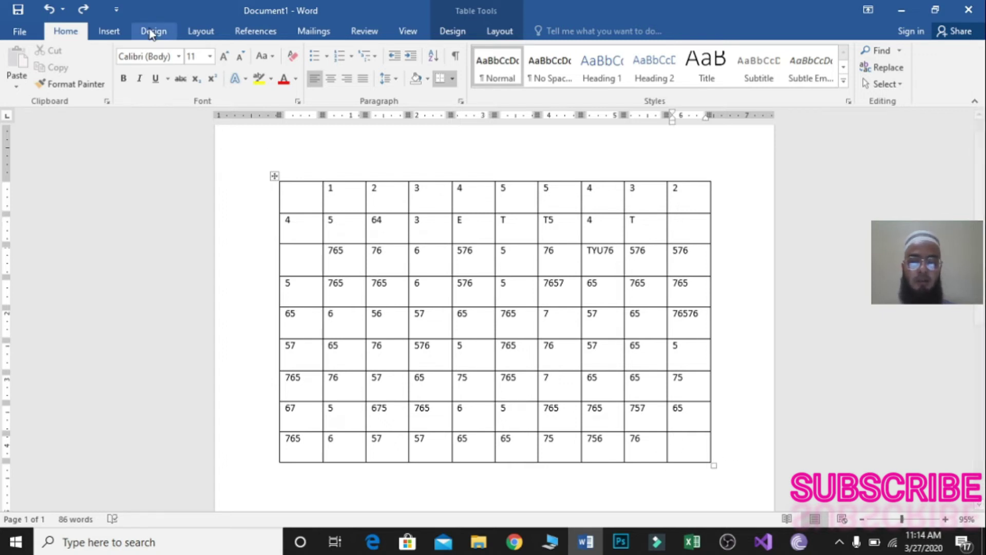
left_click(109, 31)
left_click(93, 75)
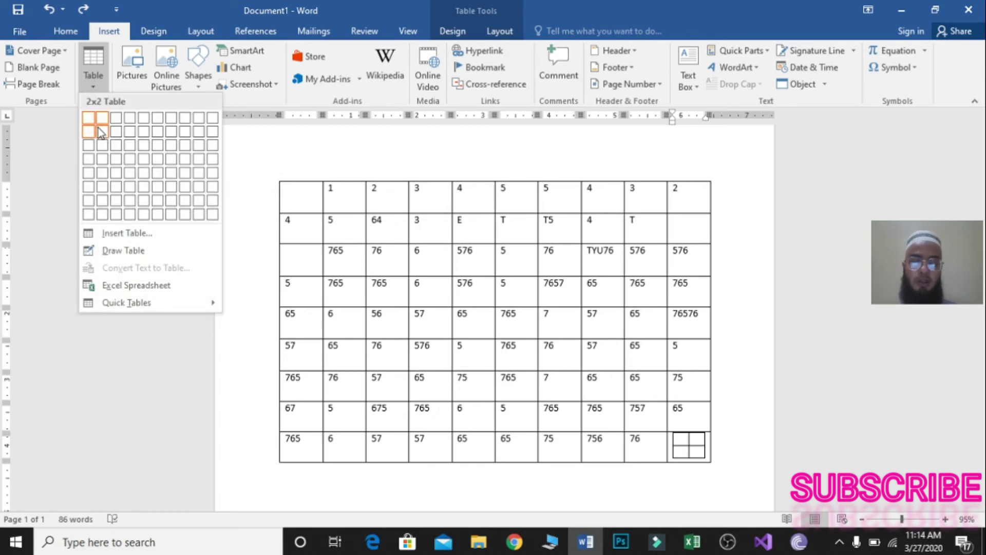
left_click(98, 128)
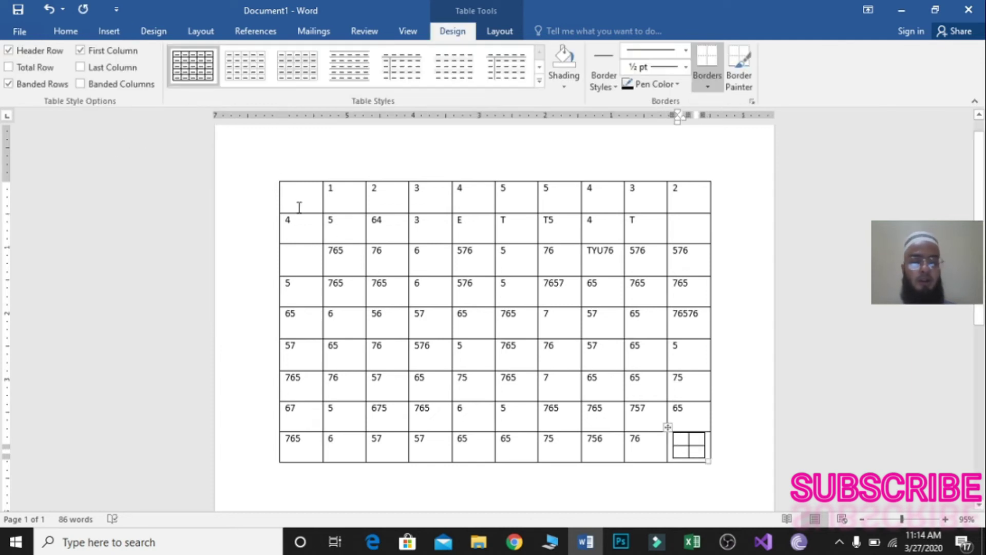
left_click(273, 191)
left_click(275, 174)
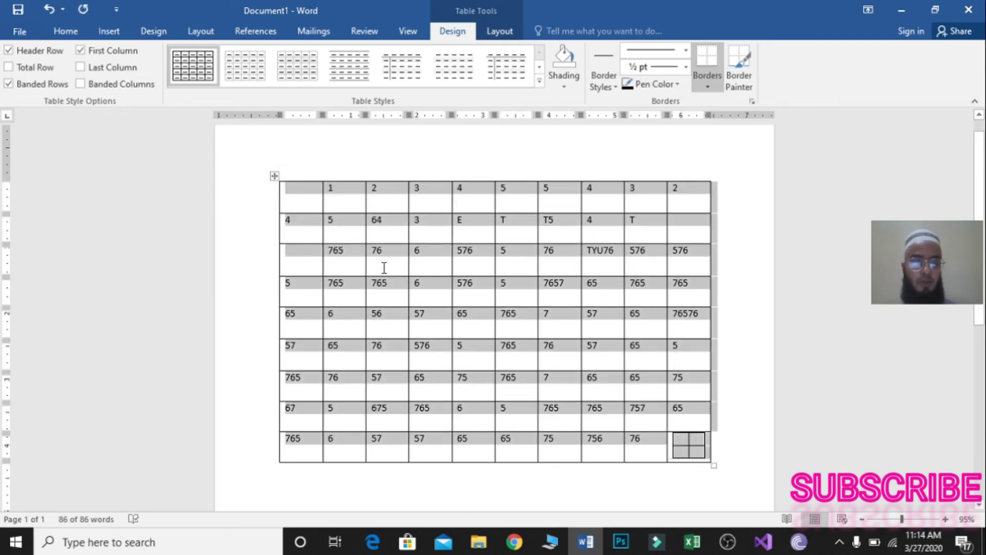
left_click(618, 449)
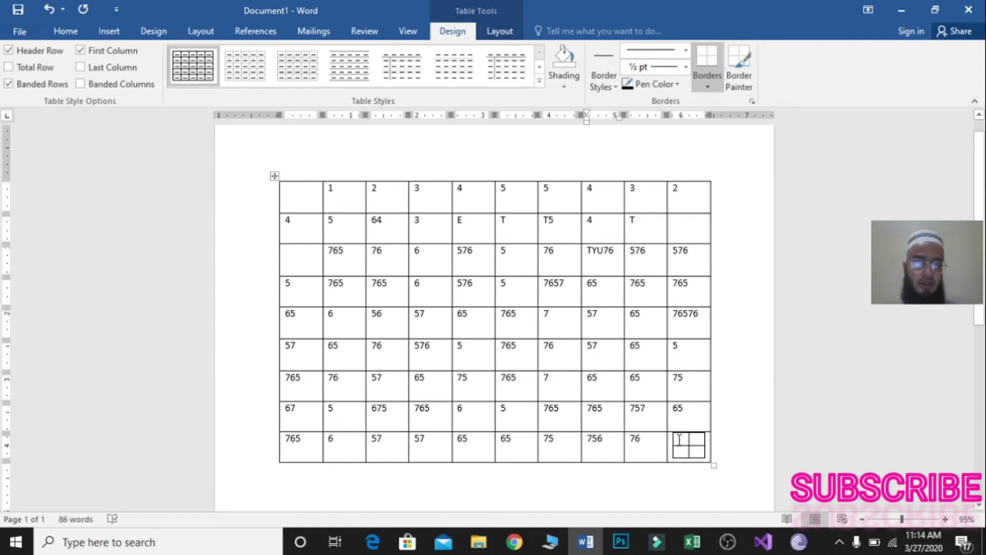
- Enter the values 1, 1, 2 and 3 into the nested table's cells
left_click(679, 440)
type("1")
key("Tab")
type("2")
key("Tab")
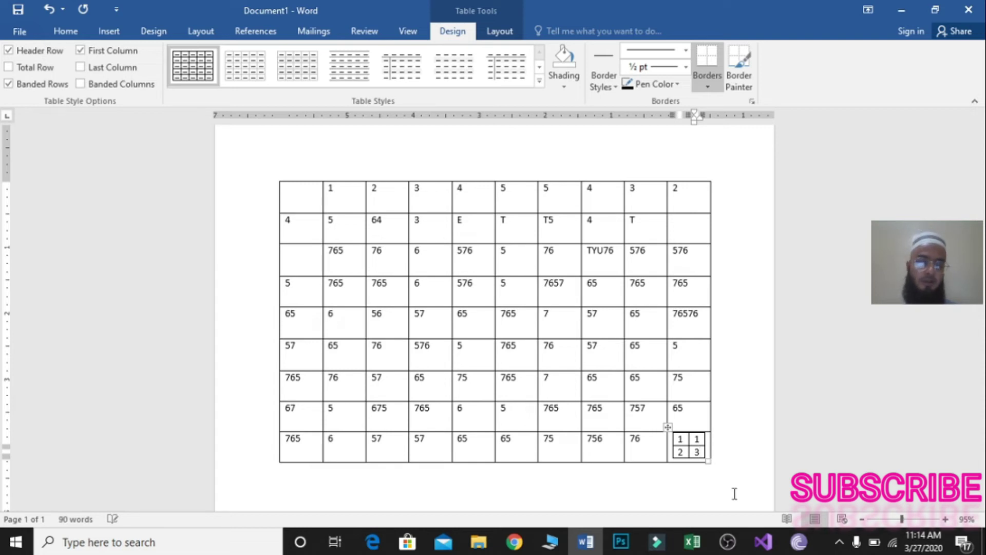
left_click(500, 31)
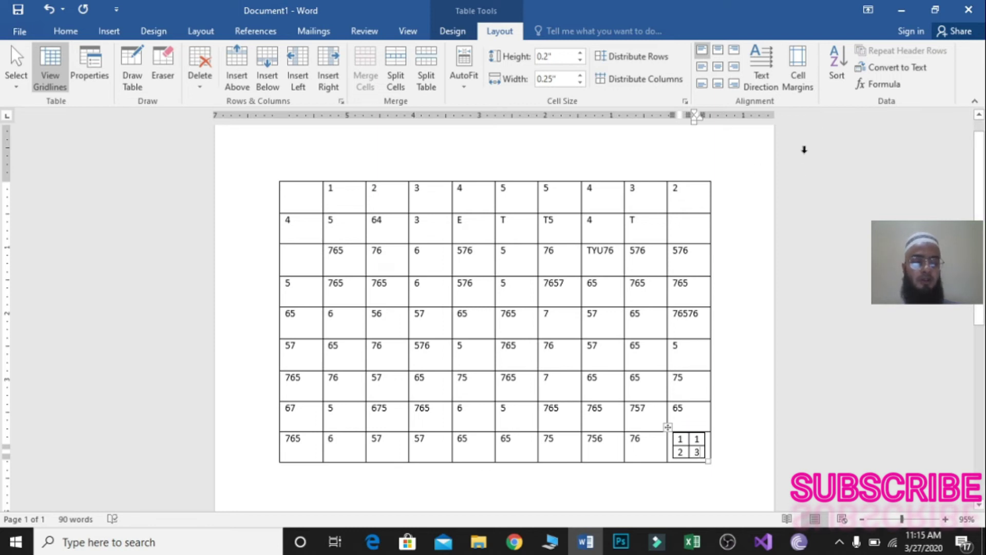
left_click(864, 68)
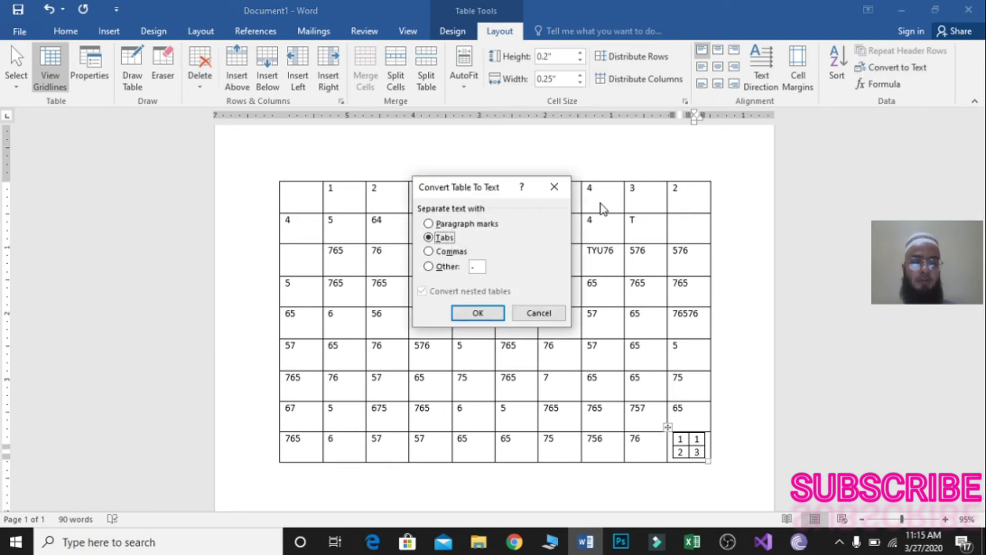
left_click(429, 224)
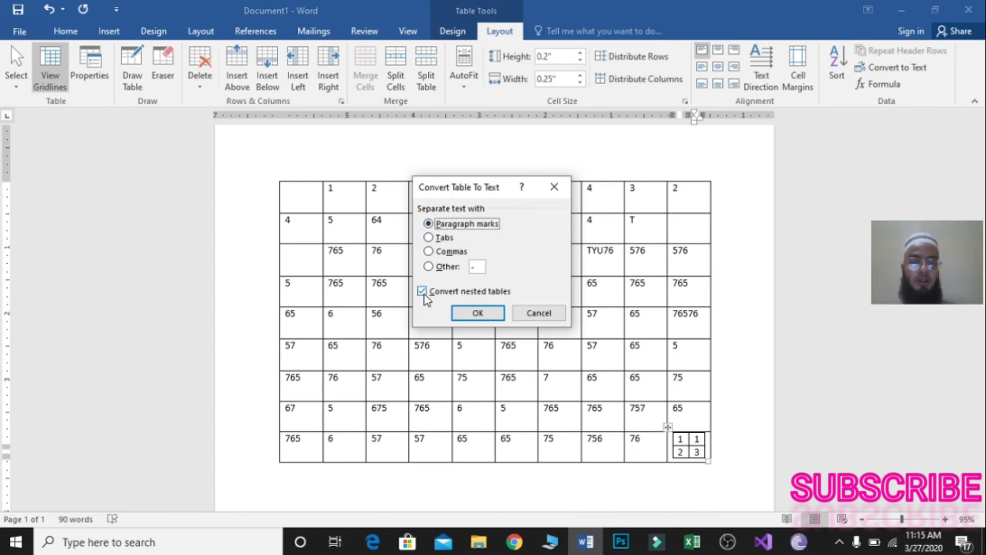
left_click(425, 297)
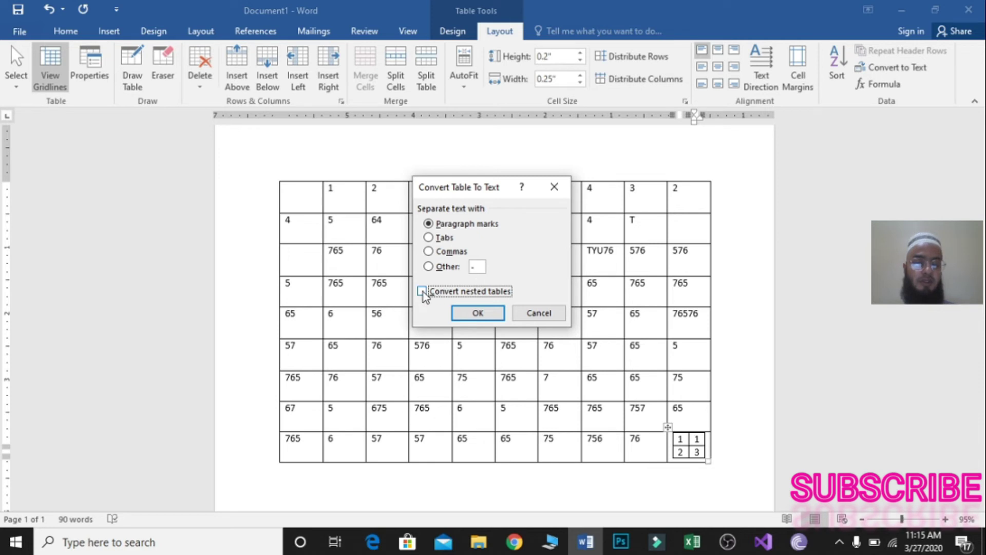
left_click(478, 313)
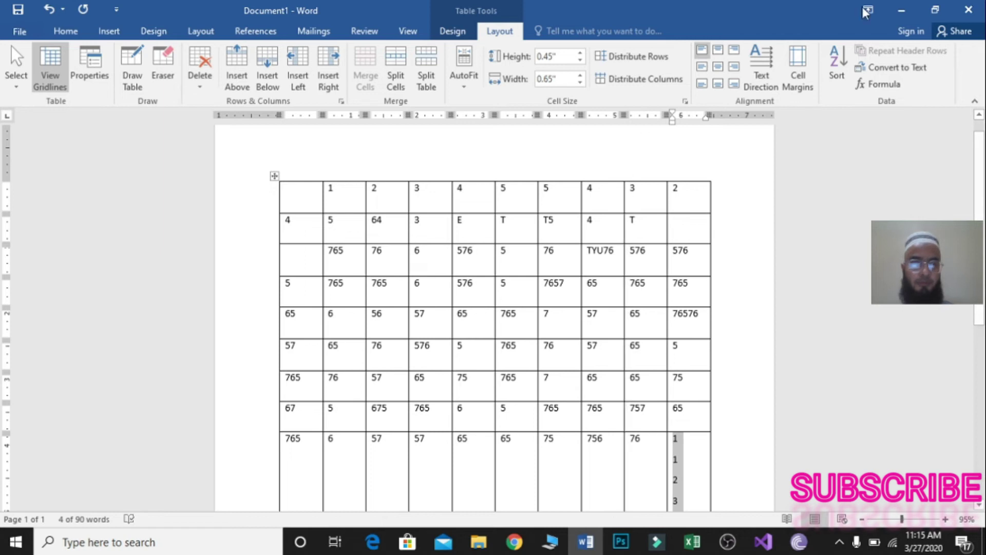
left_click(273, 179)
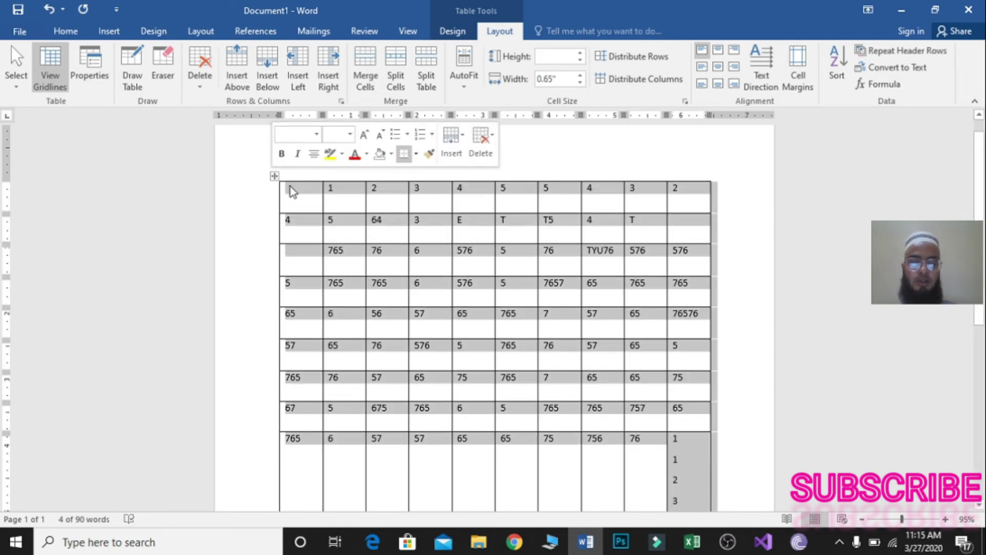
left_click(707, 385)
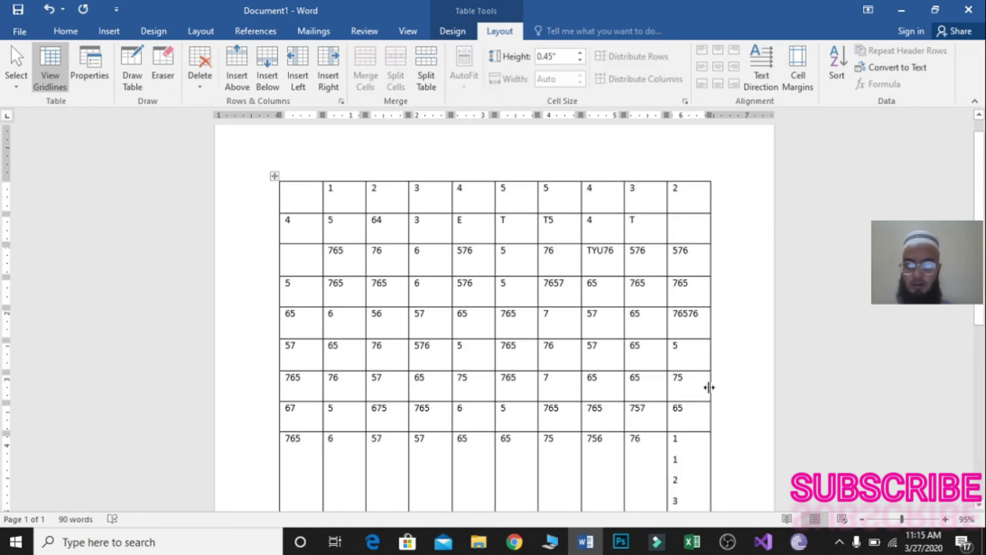
key("ctrl+z")
- Convert the whole table to text with paragraph marks, leaving nested tables unconverted
left_click(296, 193)
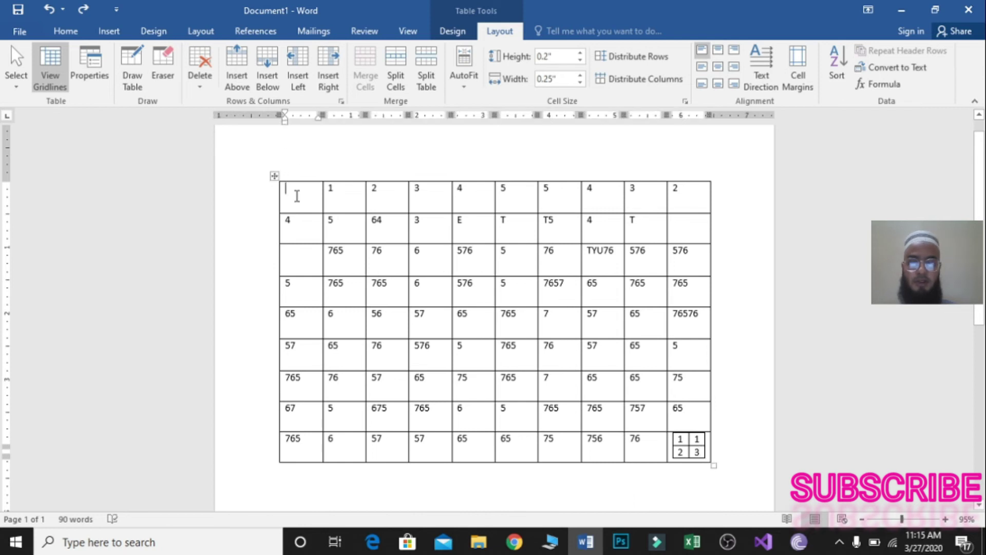
left_click(272, 176)
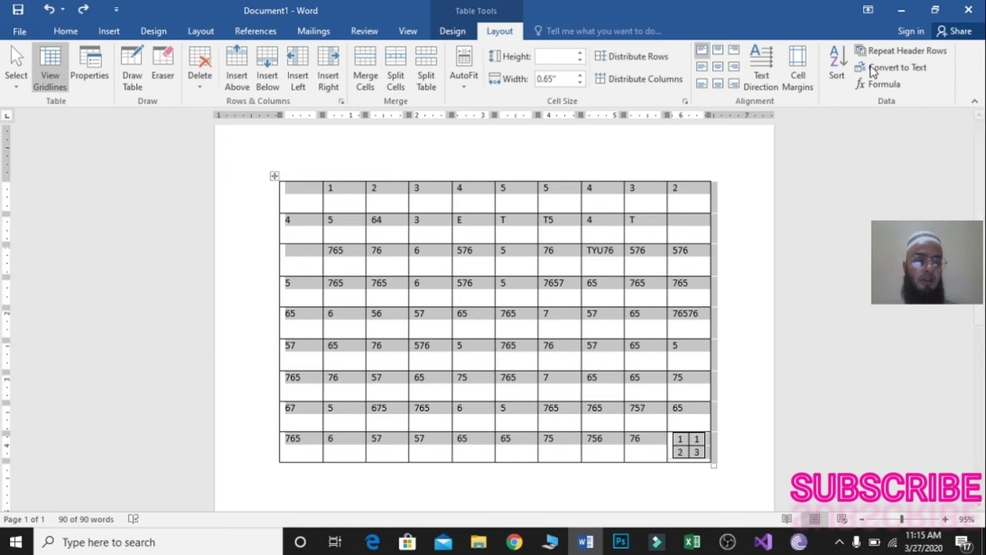
left_click(887, 69)
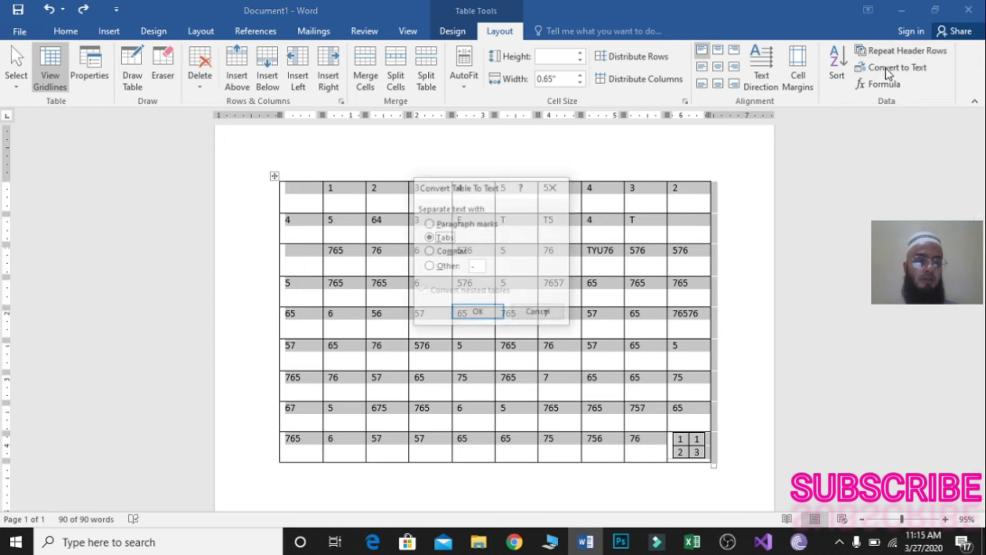
left_click(465, 224)
left_click(421, 291)
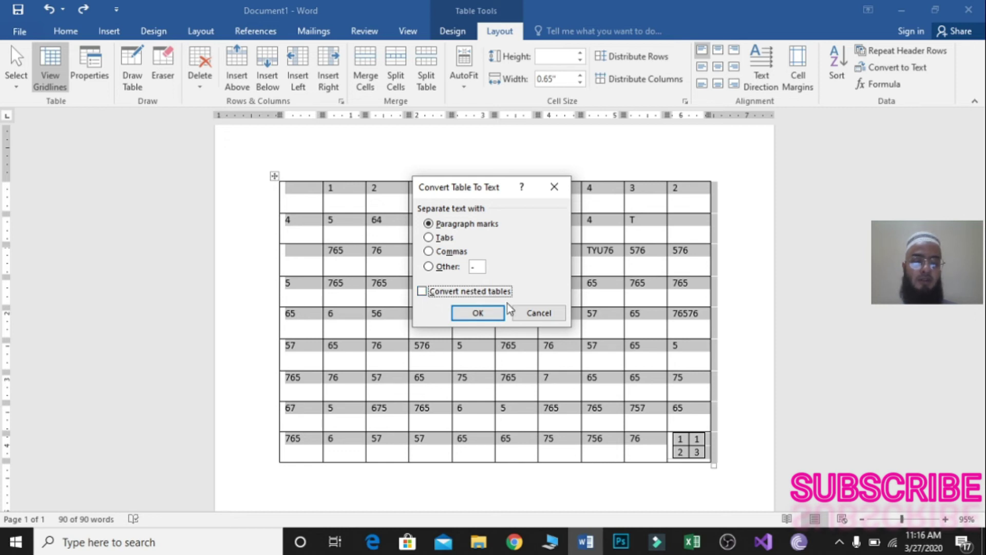
left_click(478, 313)
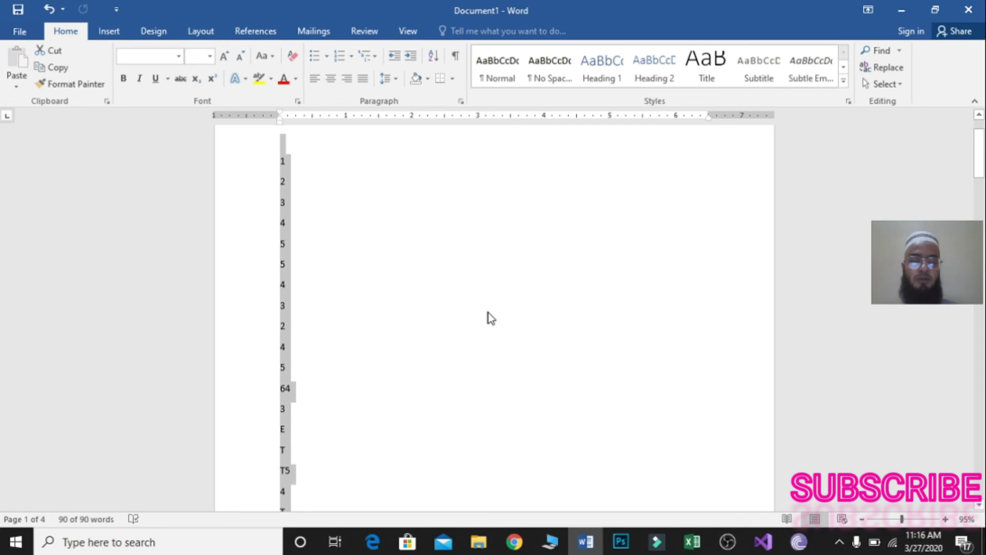
- Review the one-value-per-line result down to the unconverted nested table, then undo the conversion
left_click(294, 230)
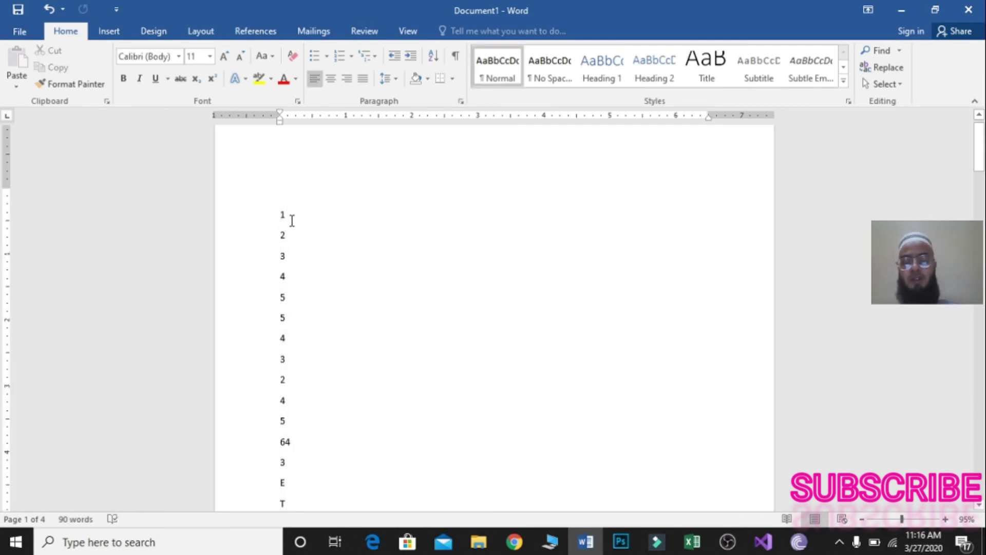
scroll(292, 220, "down", 2)
scroll(292, 221, "down", 3)
scroll(291, 221, "down", 4)
scroll(292, 221, "down", 4)
scroll(292, 221, "down", 2)
scroll(292, 221, "down", 2)
scroll(292, 220, "down", 3)
scroll(292, 221, "down", 2)
scroll(305, 167, "down", 1)
scroll(306, 165, "down", 3)
scroll(307, 165, "down", 3)
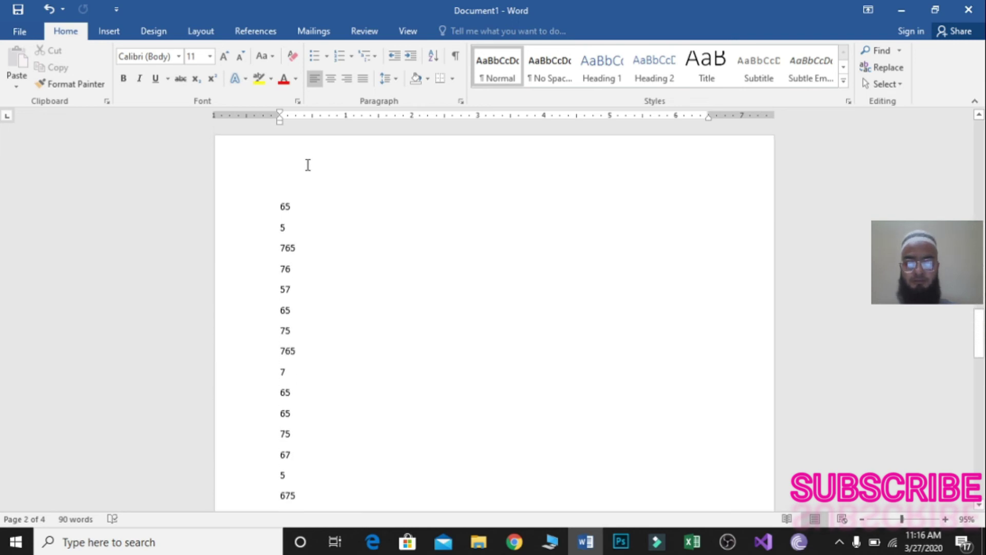
scroll(308, 165, "down", 4)
scroll(308, 165, "down", 2)
scroll(307, 165, "down", 2)
scroll(307, 164, "down", 3)
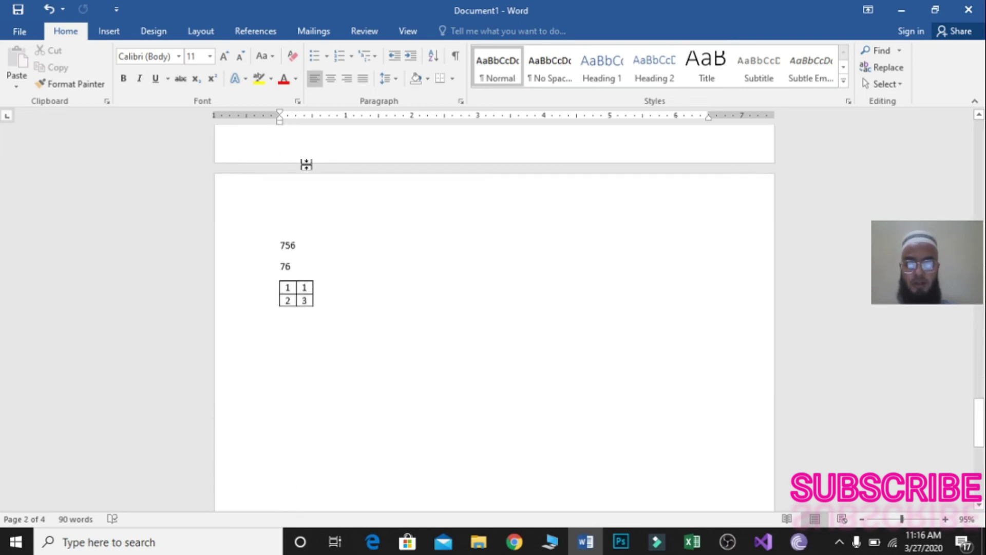
left_click(274, 270)
left_click(298, 286)
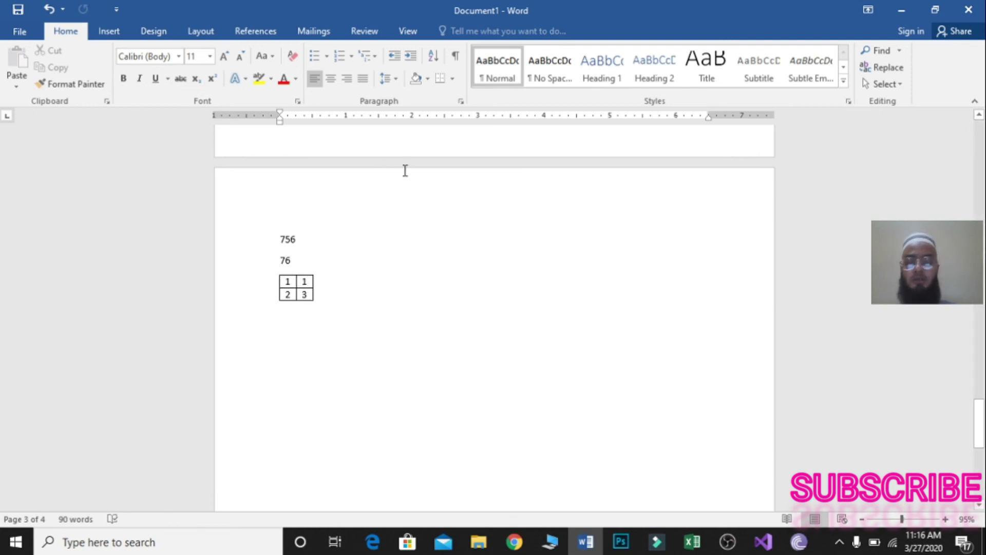
key("ctrl+z")
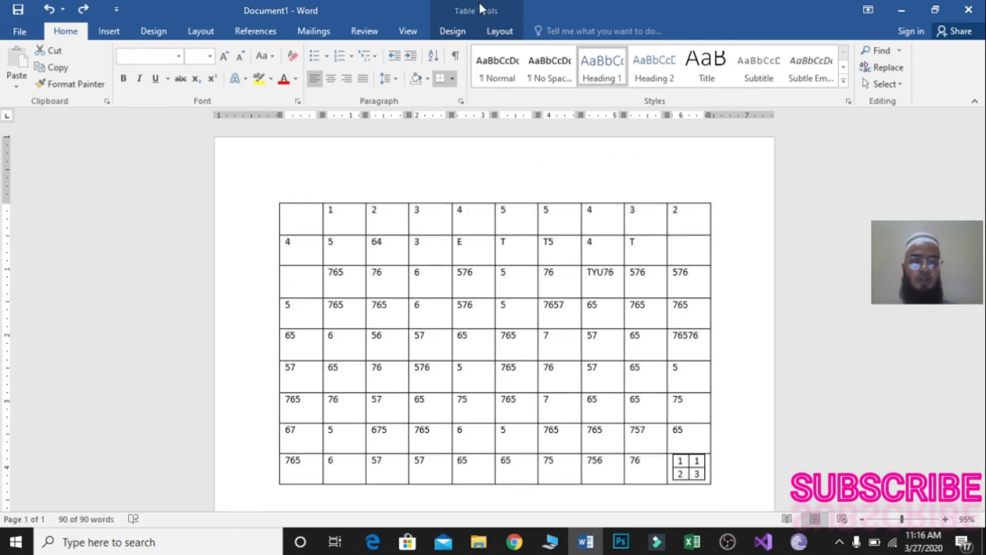
left_click(492, 31)
left_click(894, 67)
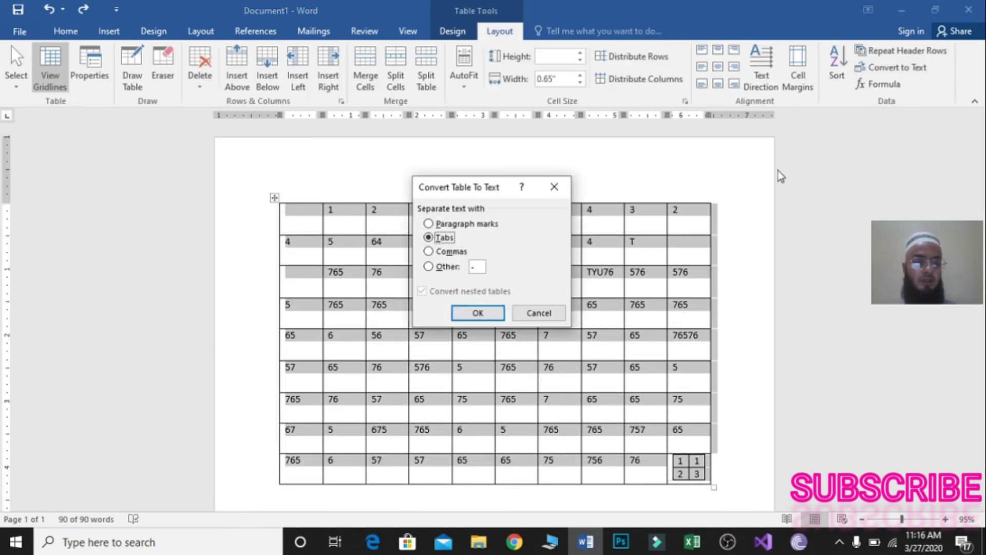
left_click(429, 224)
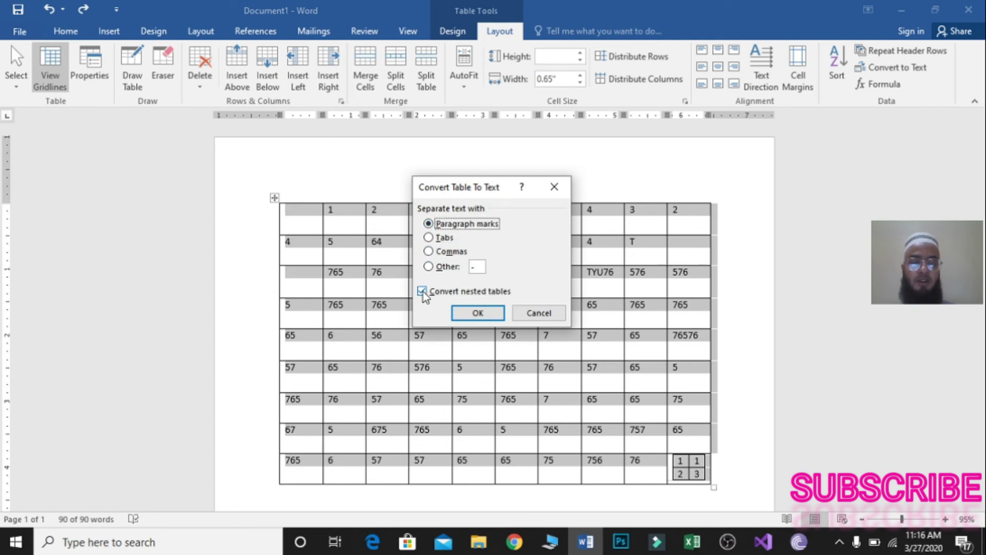
left_click(423, 292)
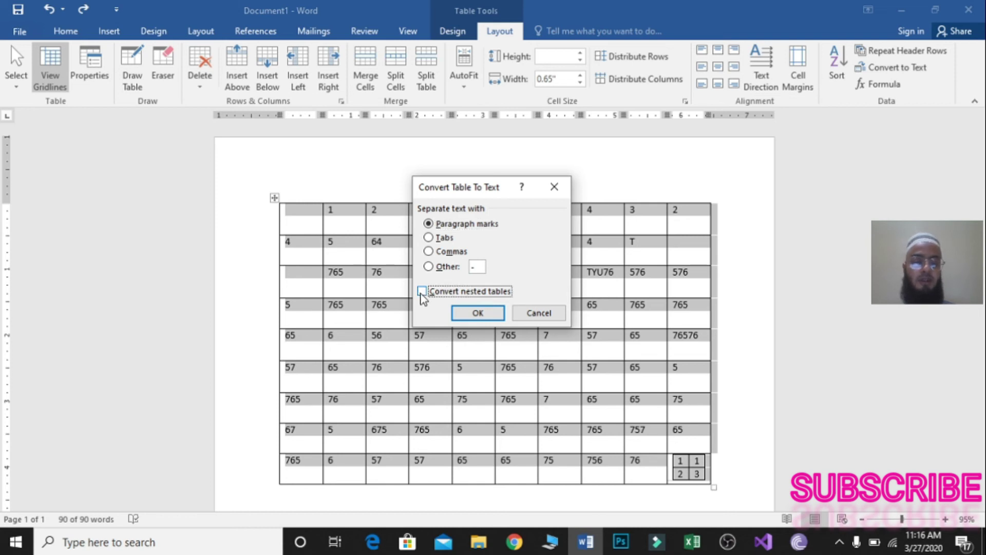
left_click(421, 294)
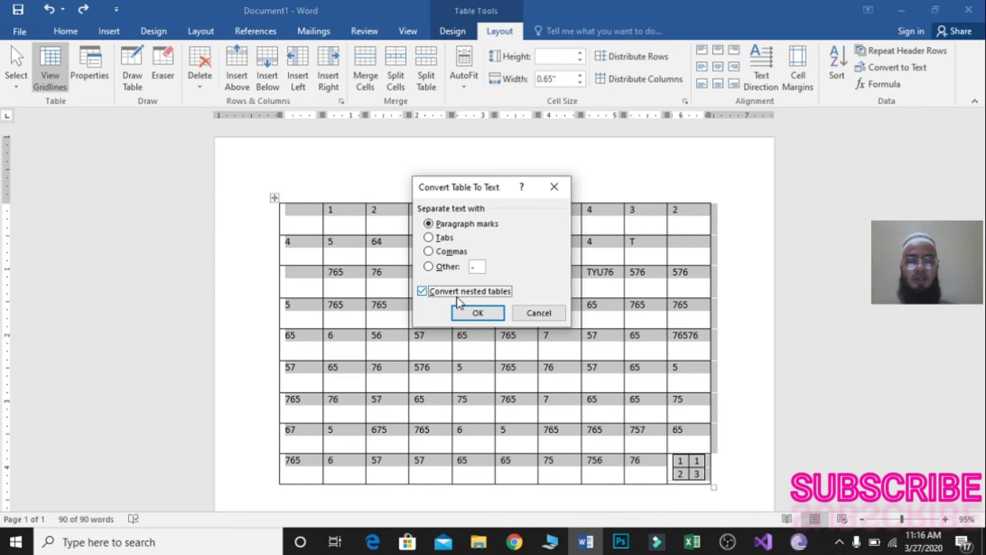
left_click(468, 312)
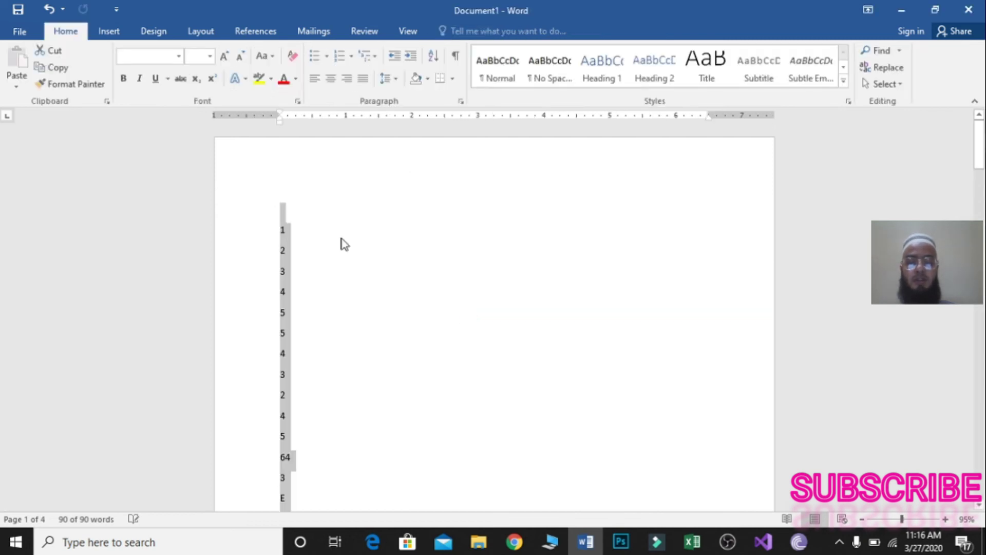
scroll(342, 249, "down", 5)
scroll(343, 244, "down", 5)
scroll(344, 244, "down", 5)
scroll(343, 244, "down", 5)
scroll(343, 244, "down", 5)
scroll(343, 244, "down", 3)
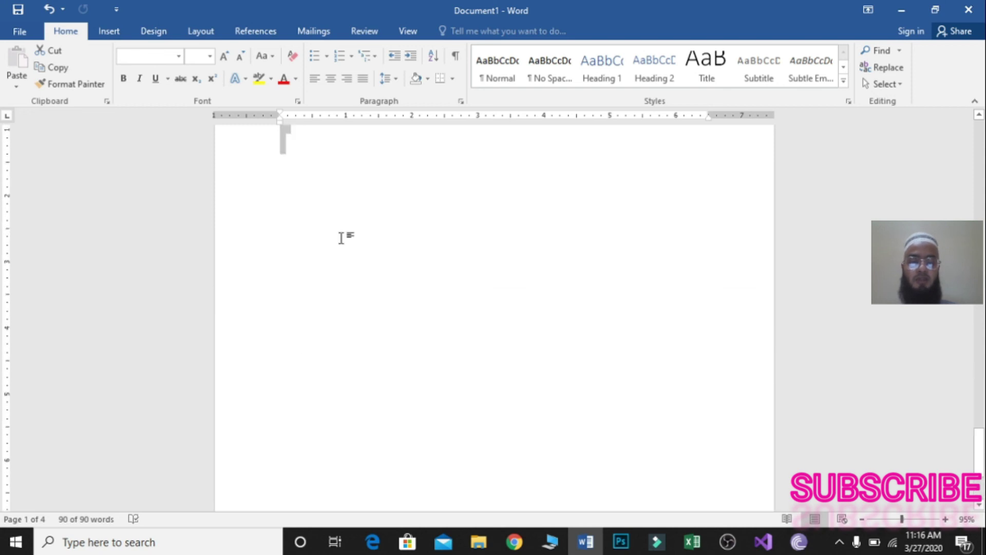
scroll(343, 244, "down", 3)
left_click(343, 300)
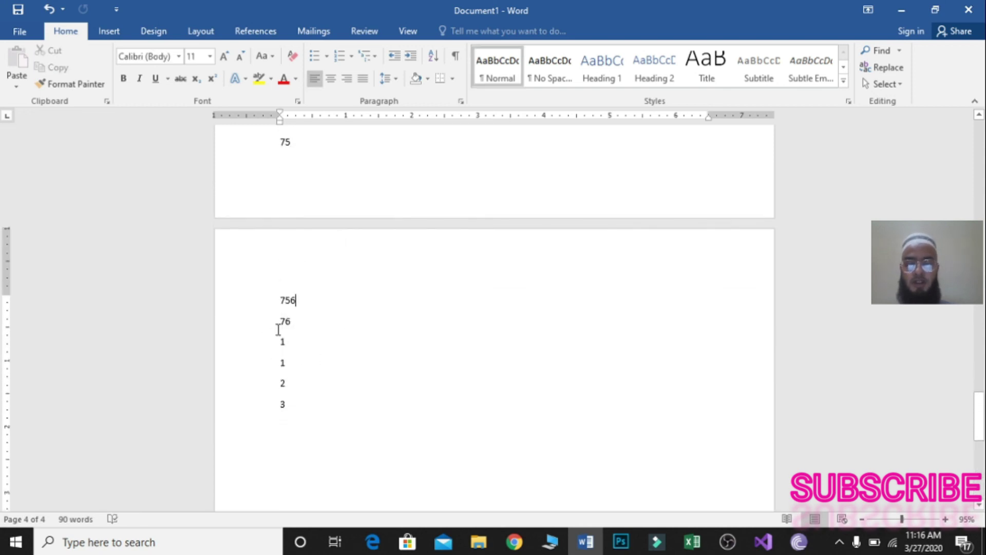
left_click_drag(280, 338, 297, 409)
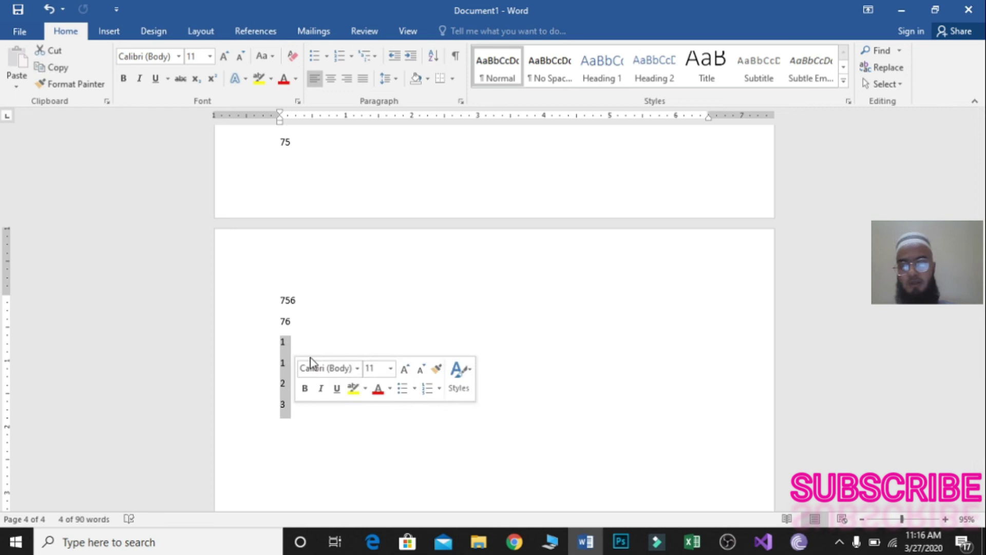
left_click(313, 334)
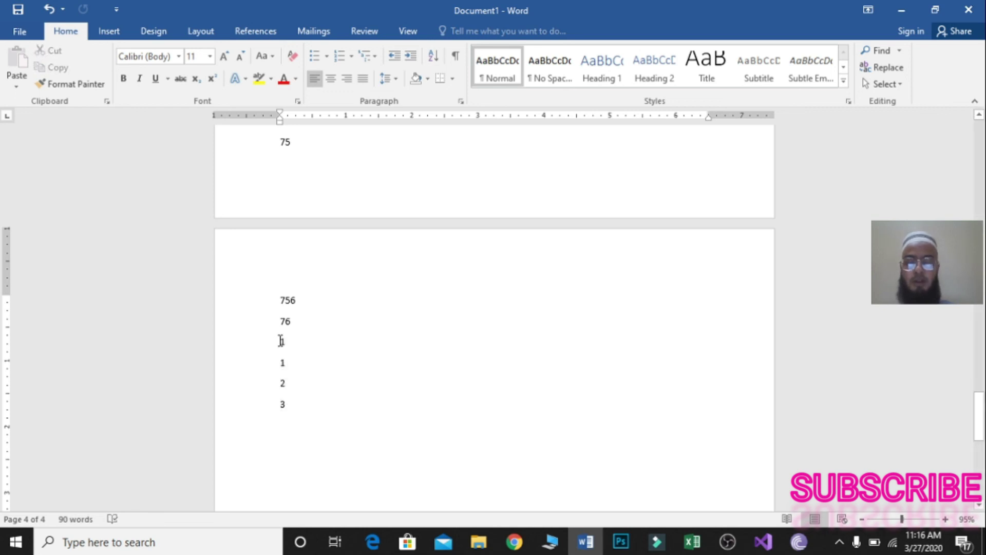
left_click_drag(285, 350, 286, 411)
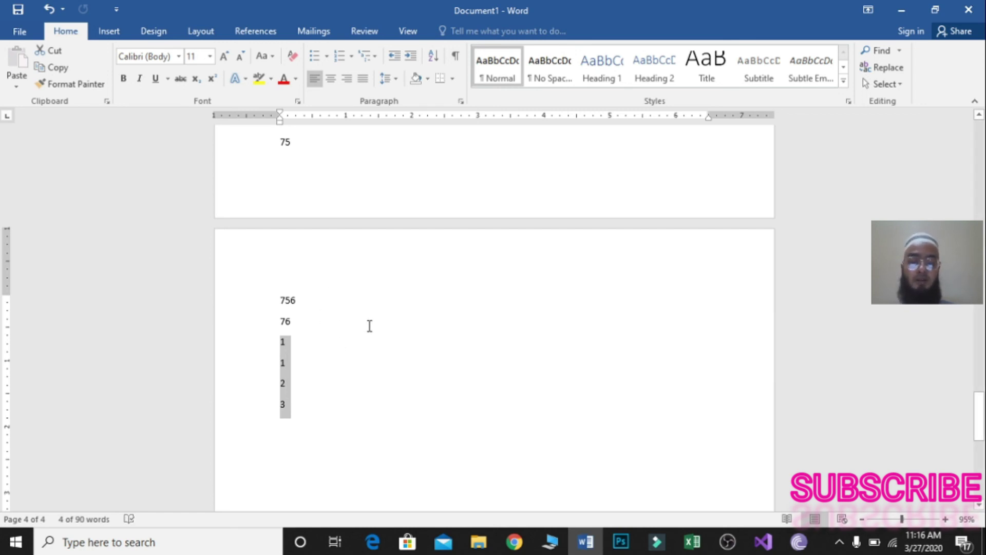
key("ctrl+z")
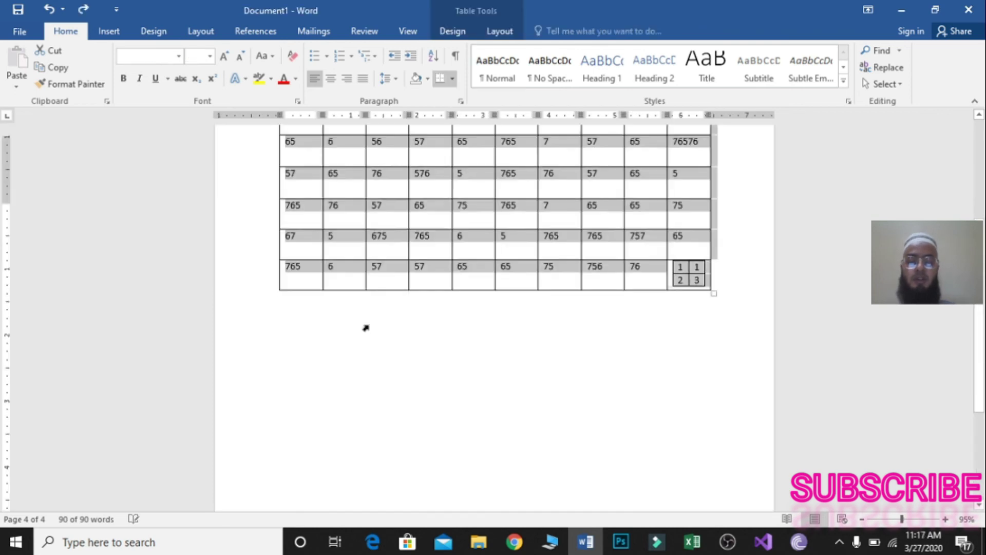
left_click(762, 195)
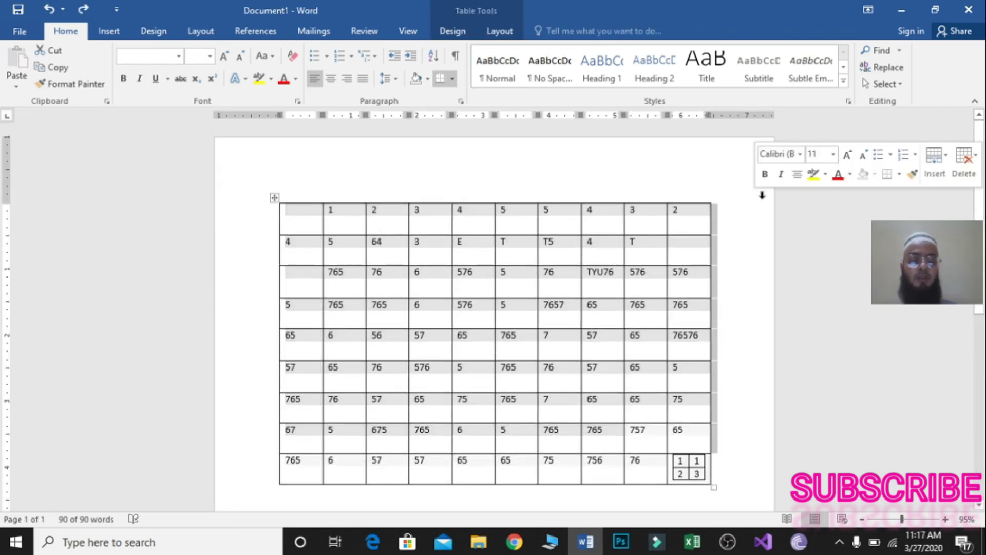
left_click(489, 34)
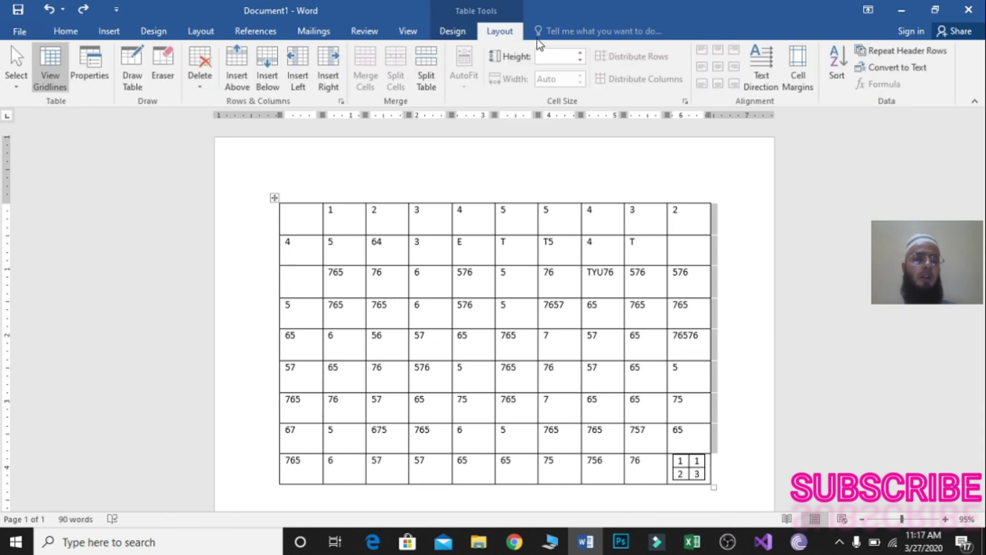
left_click(880, 72)
left_click(468, 313)
left_click(597, 398)
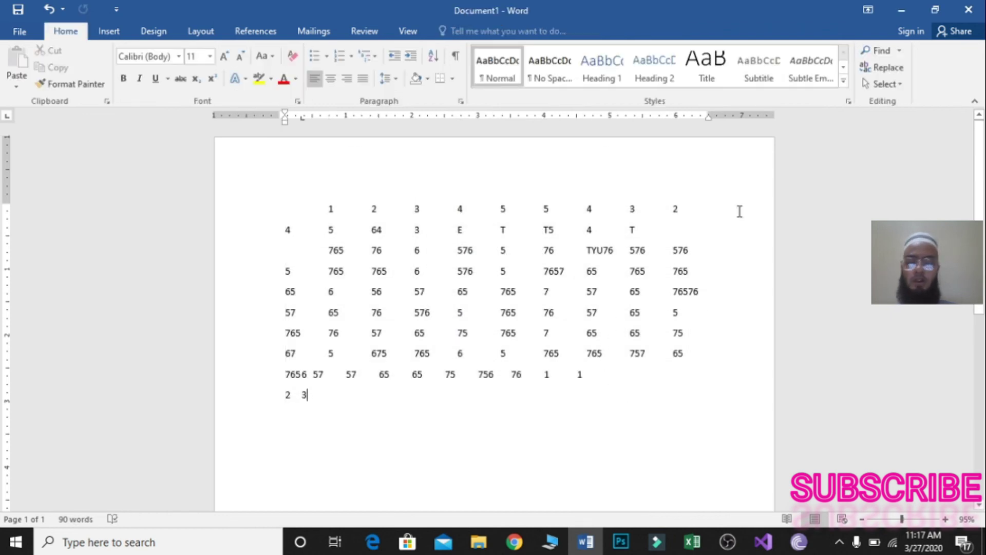
key("ctrl+z")
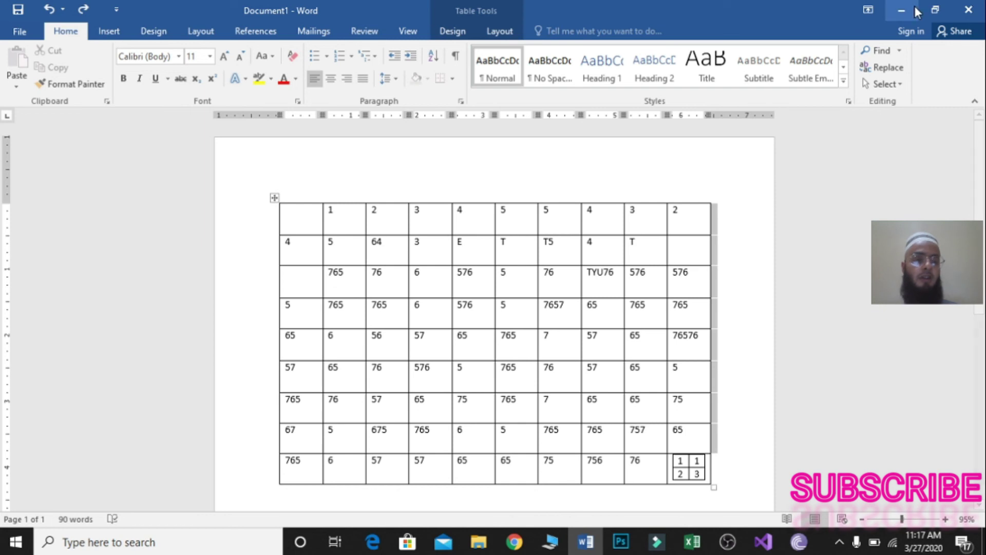
- Close Find and Replace and open Convert to Text, settling on Tabs after trying other separators
left_click(882, 67)
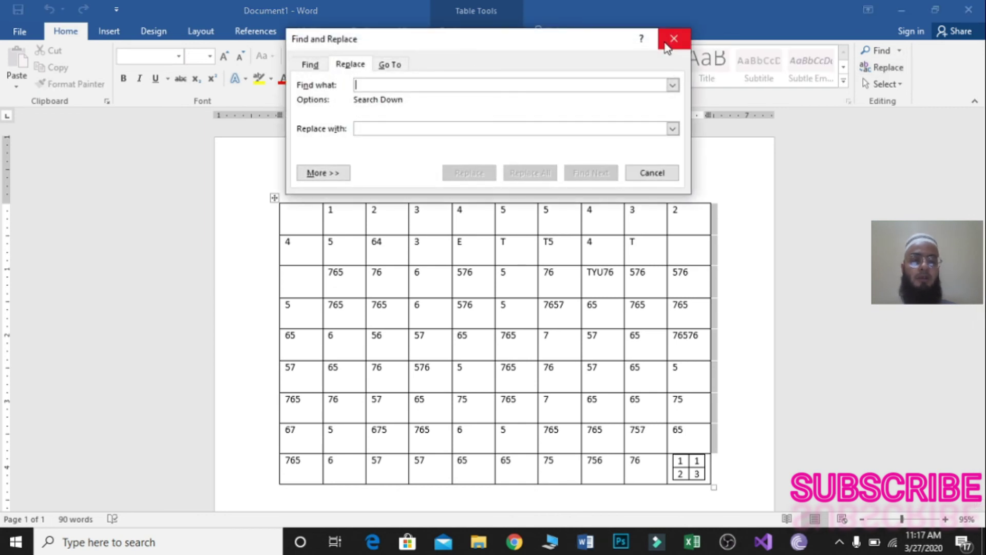
left_click(674, 39)
left_click(498, 30)
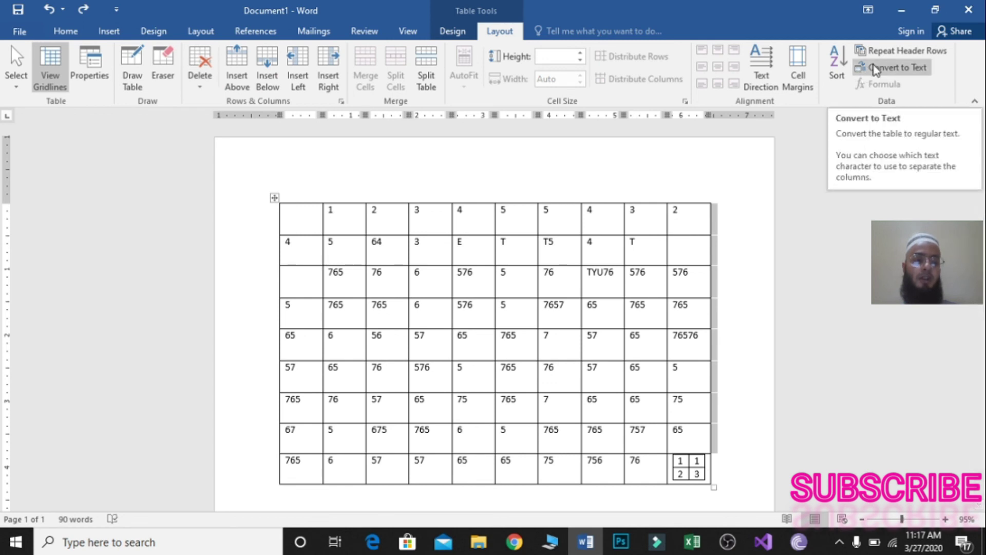
left_click(891, 67)
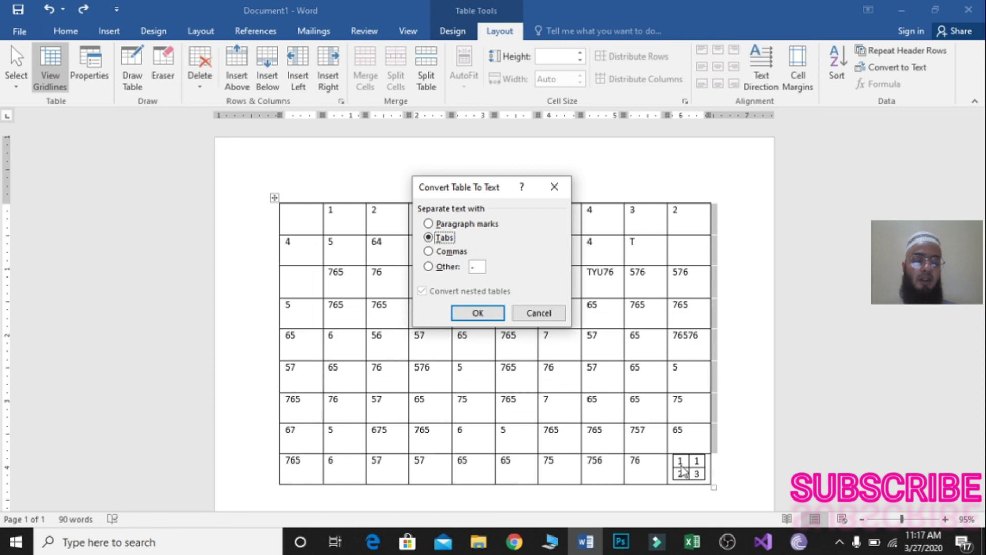
left_click(430, 223)
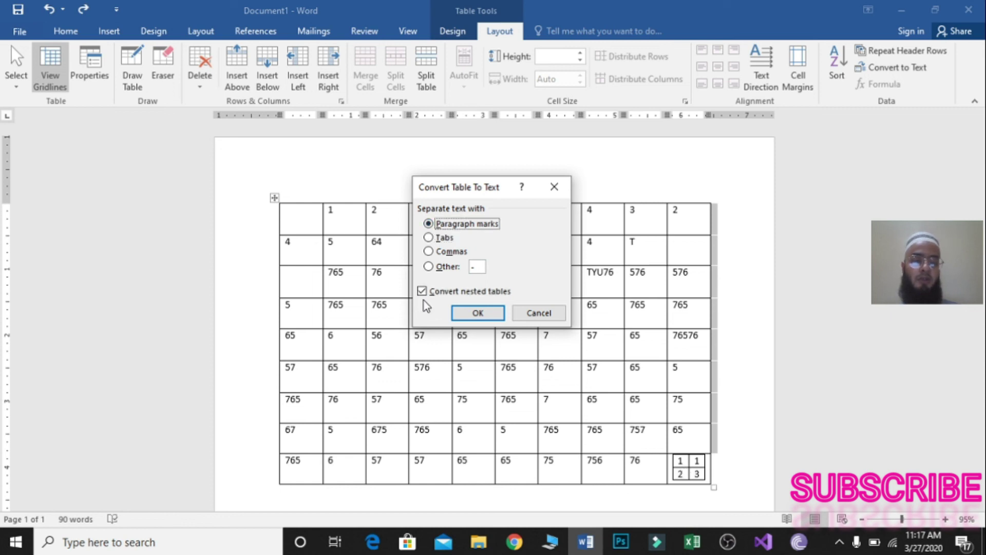
left_click(433, 239)
left_click(428, 251)
left_click(428, 266)
left_click(433, 238)
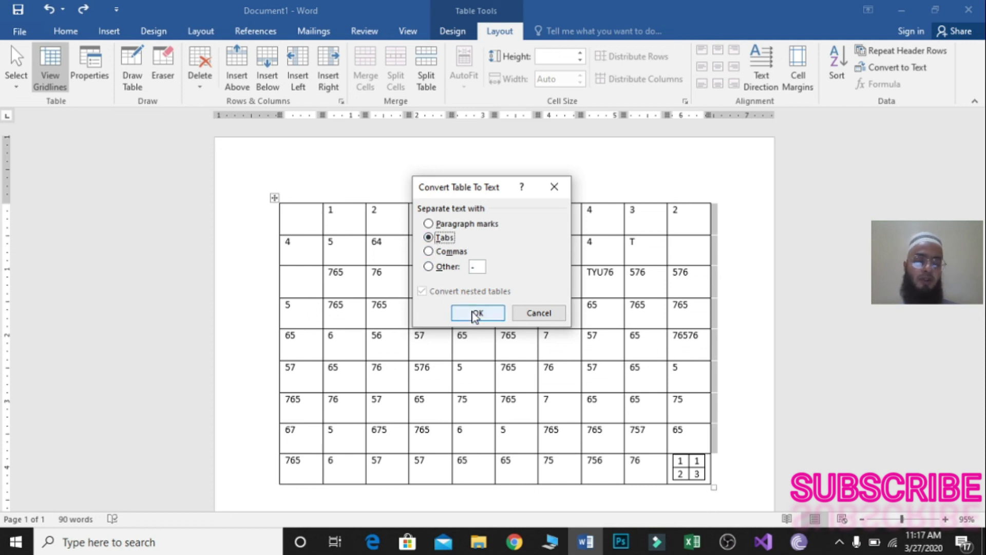